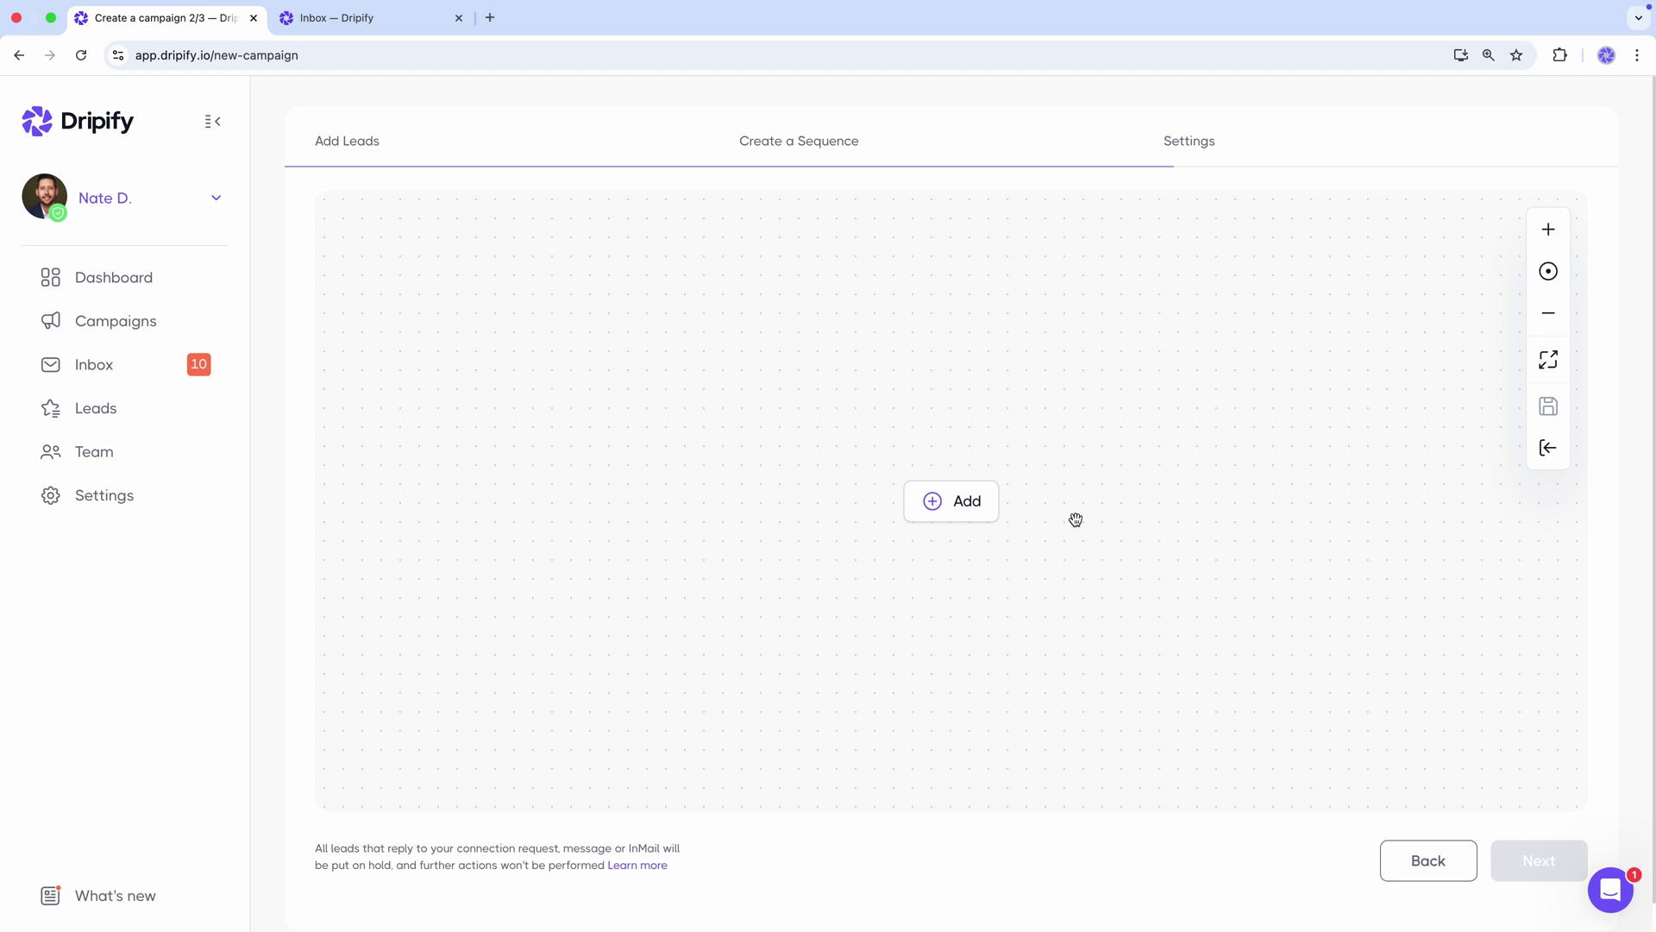
Open the actions and conditions menu from the Add button on the empty sequence canvas
click(983, 507)
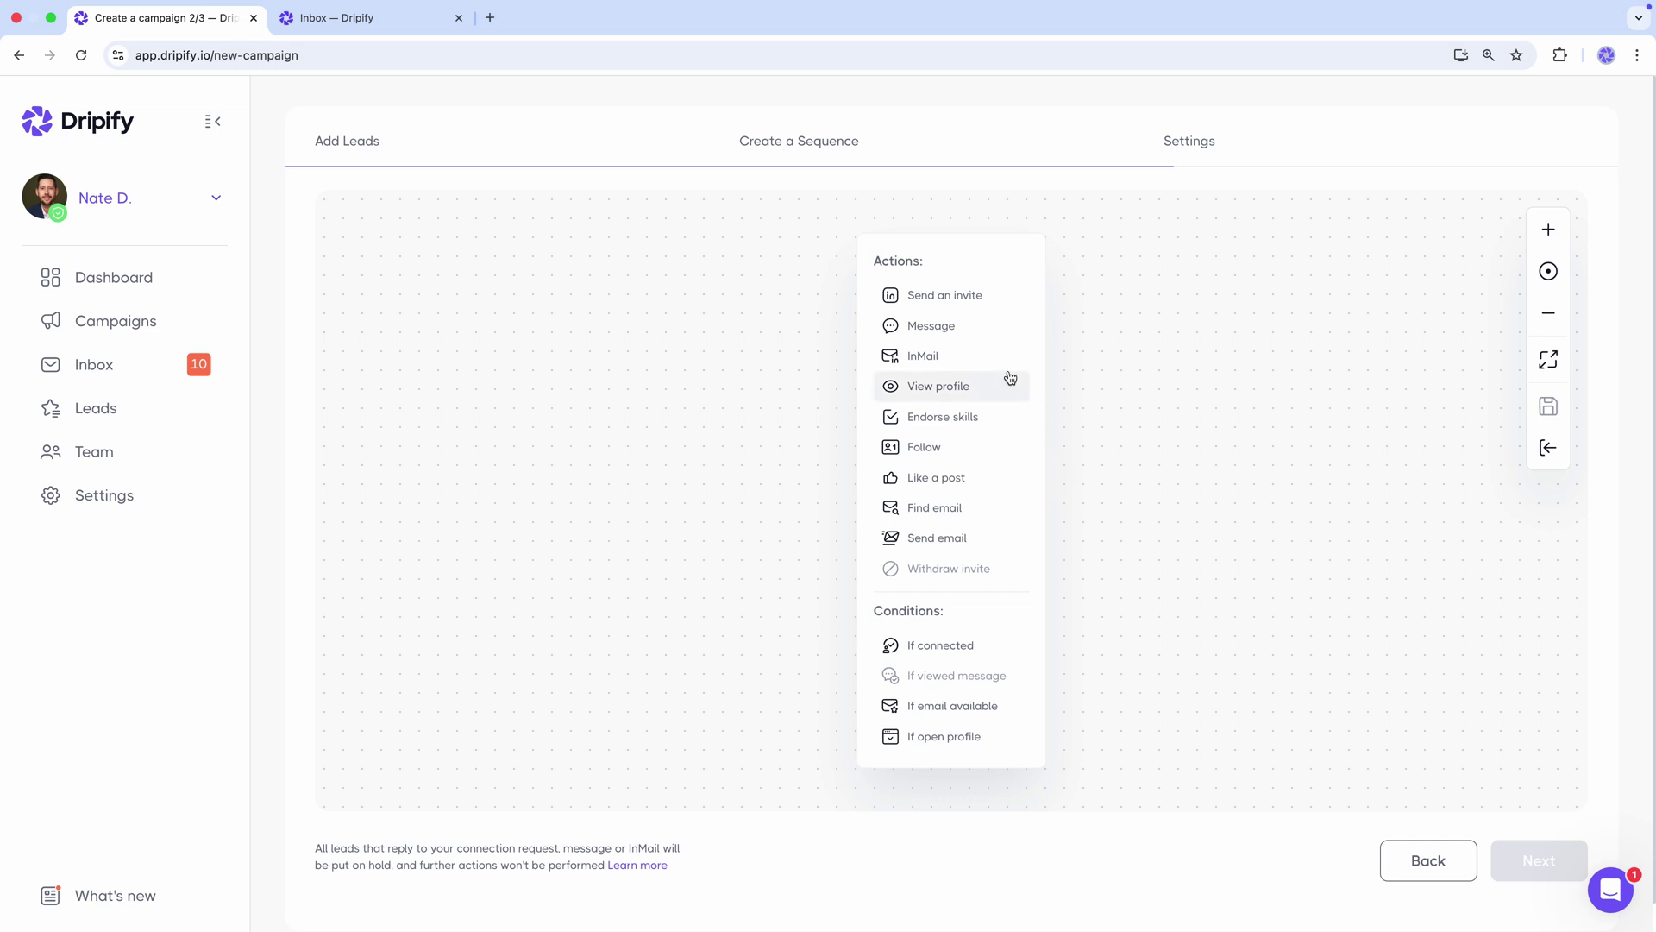
Add a Send an invite step and begin its note: 'Hi {First name},' then 'The marketing you're leading at {Company}'
click(953, 295)
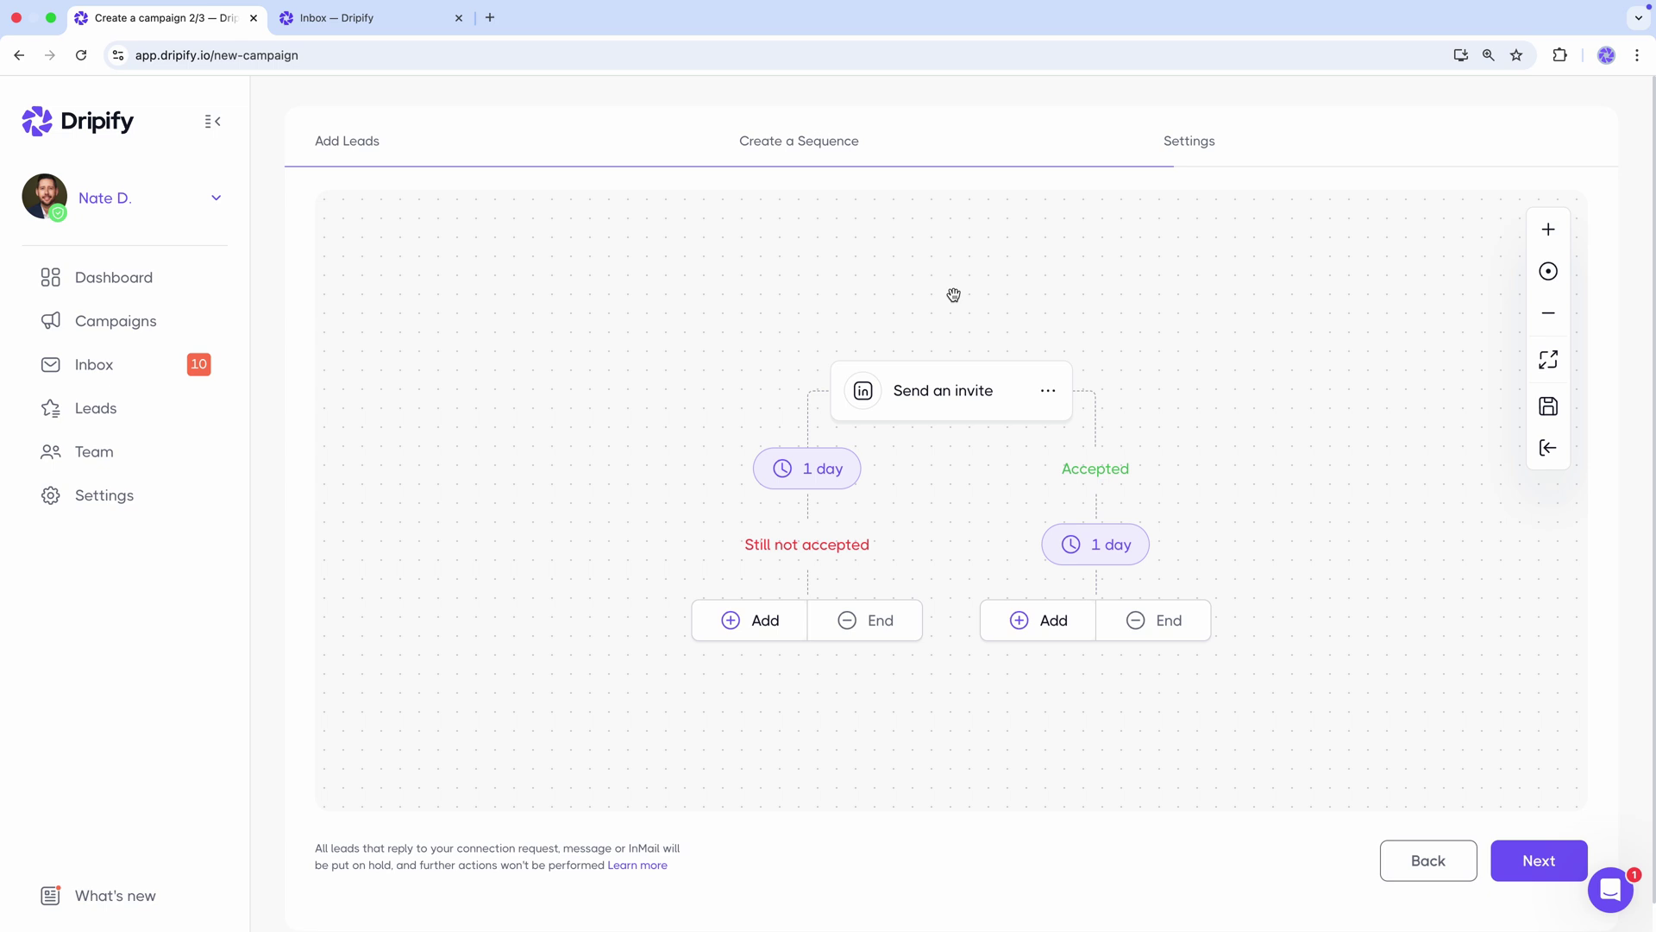
click(941, 391)
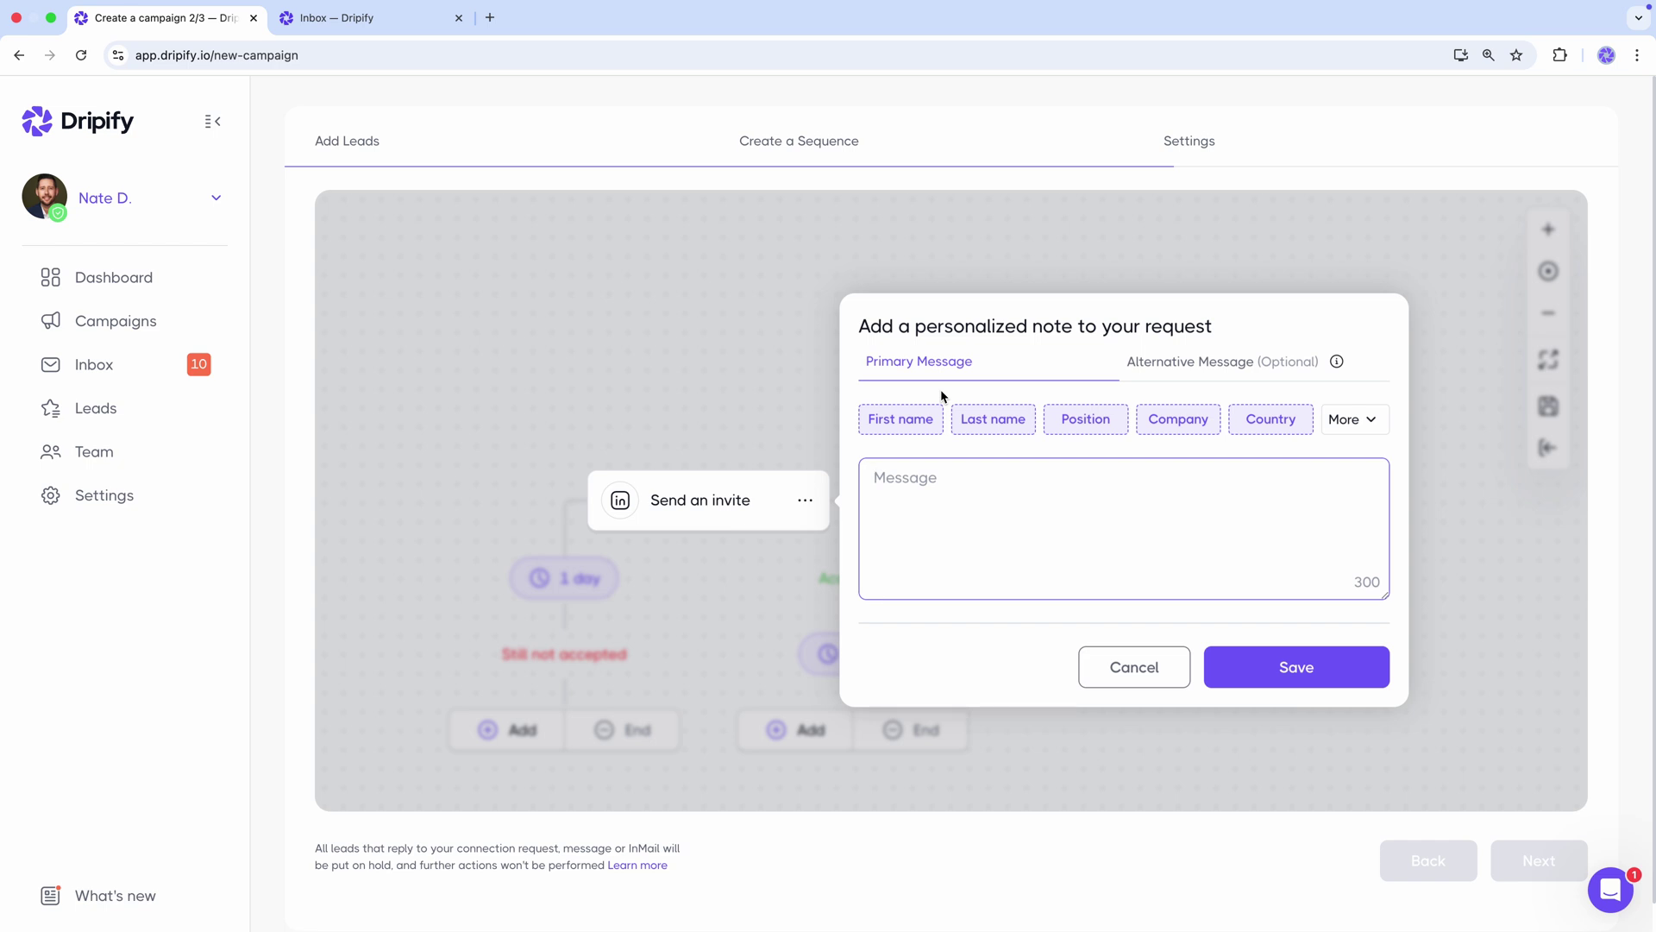
text(Hi)
click(900, 421)
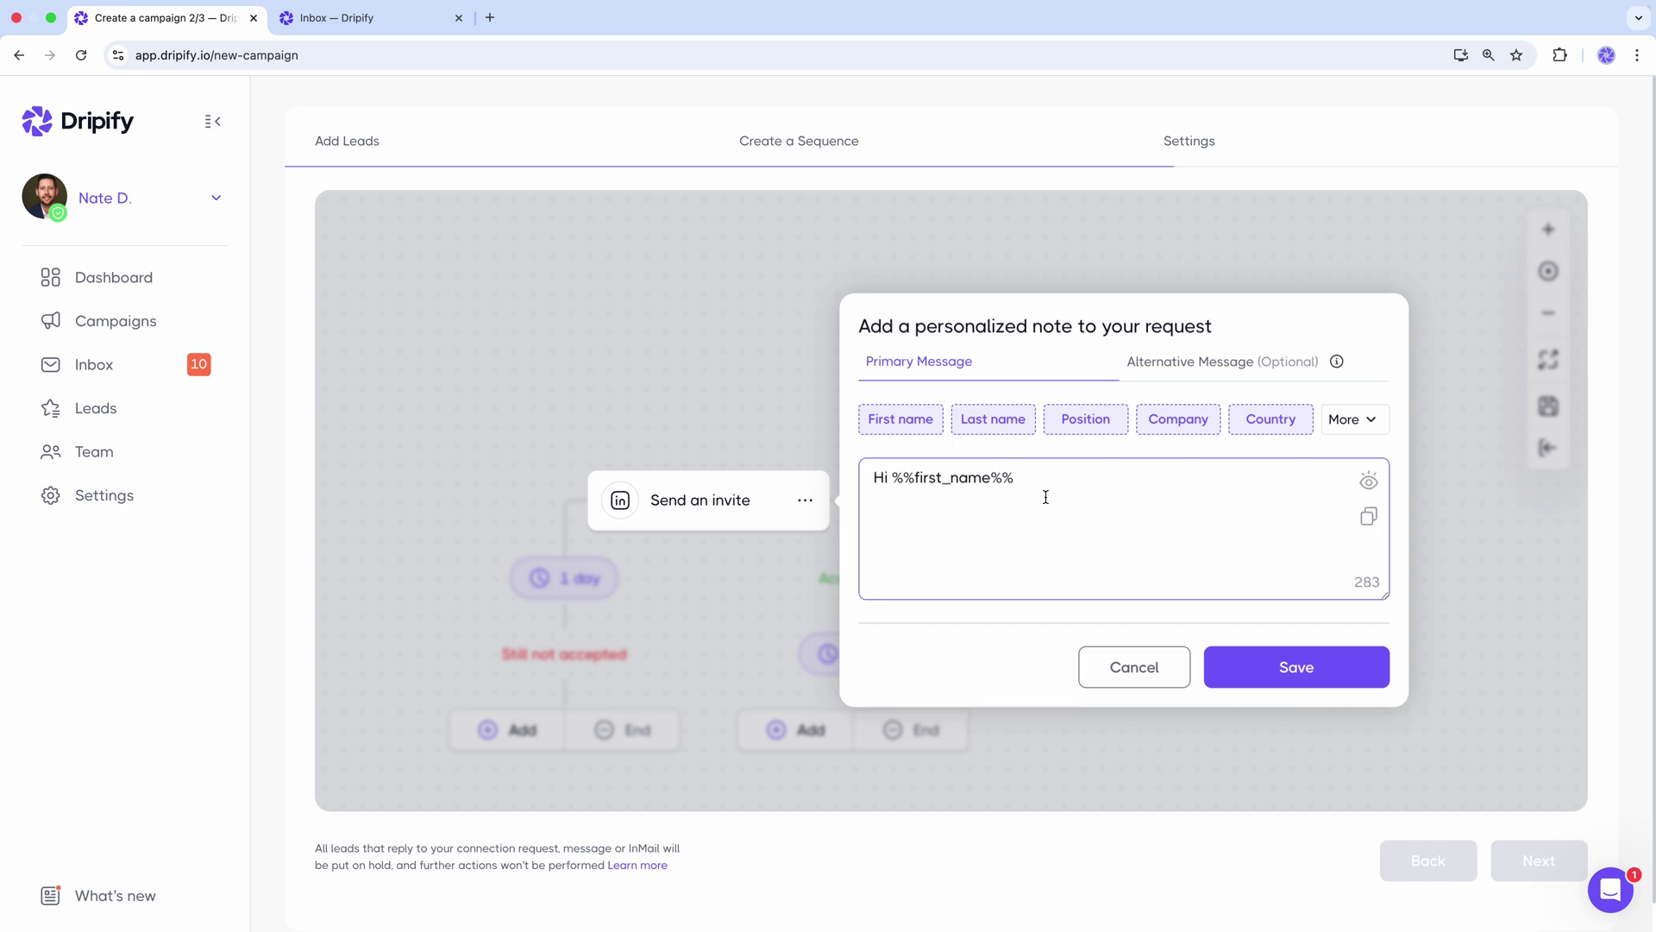
text(,)
key(Return)
key(Return)
text(The marketing you 're leading at)
click(1197, 428)
Finish the note with company location, 'stood out to me…', 'Thank you,' and the sender's name, then save
text(in)
click(1340, 419)
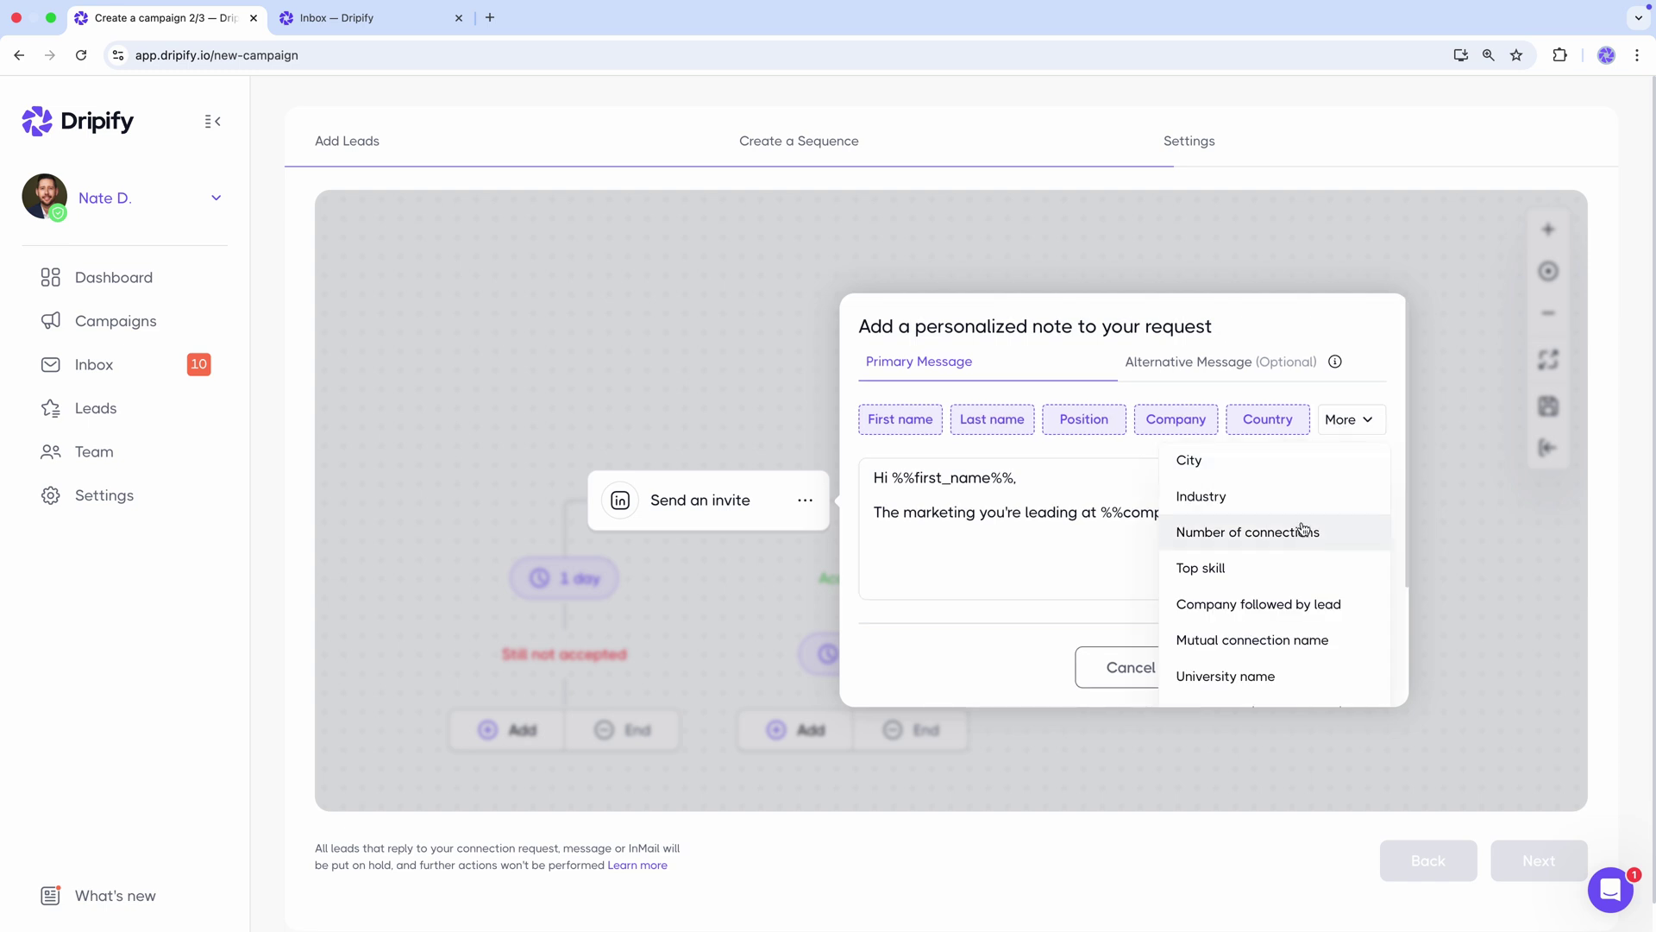
scroll(1292, 559, down, 2)
click(1275, 666)
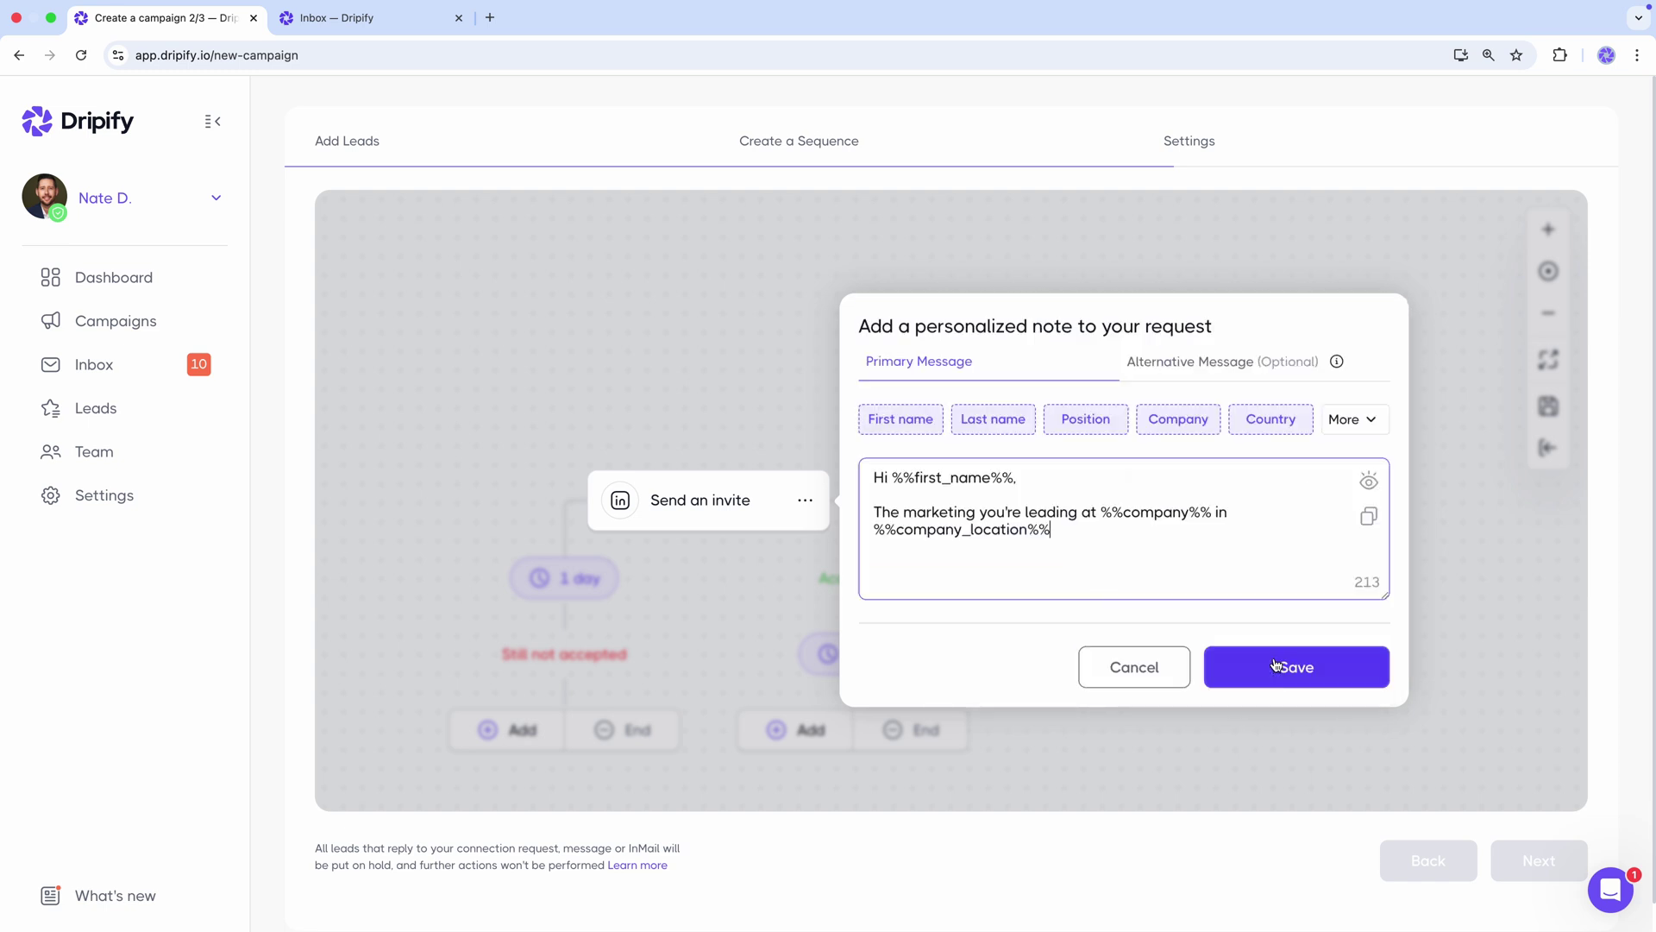
text(stood out to me. I'm in a similar field, and I believe we could have a great discussion. Let's connect.)
key(Return)
key(Return)
text(Thank you,)
key(Return)
text(Nate)
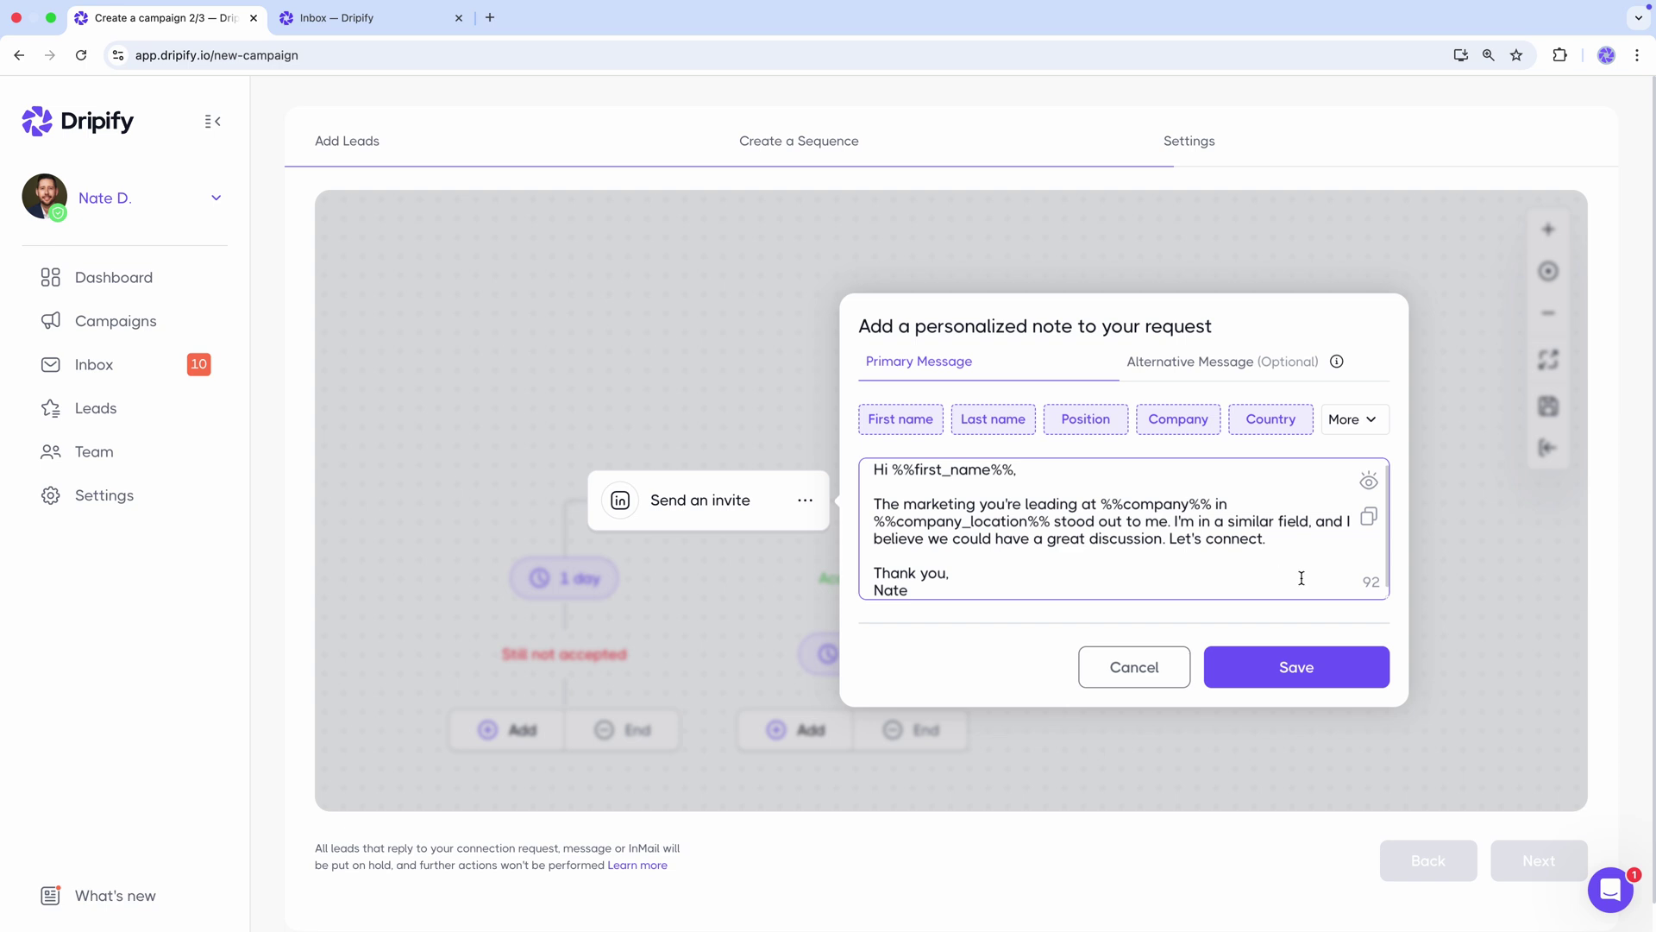
click(1360, 665)
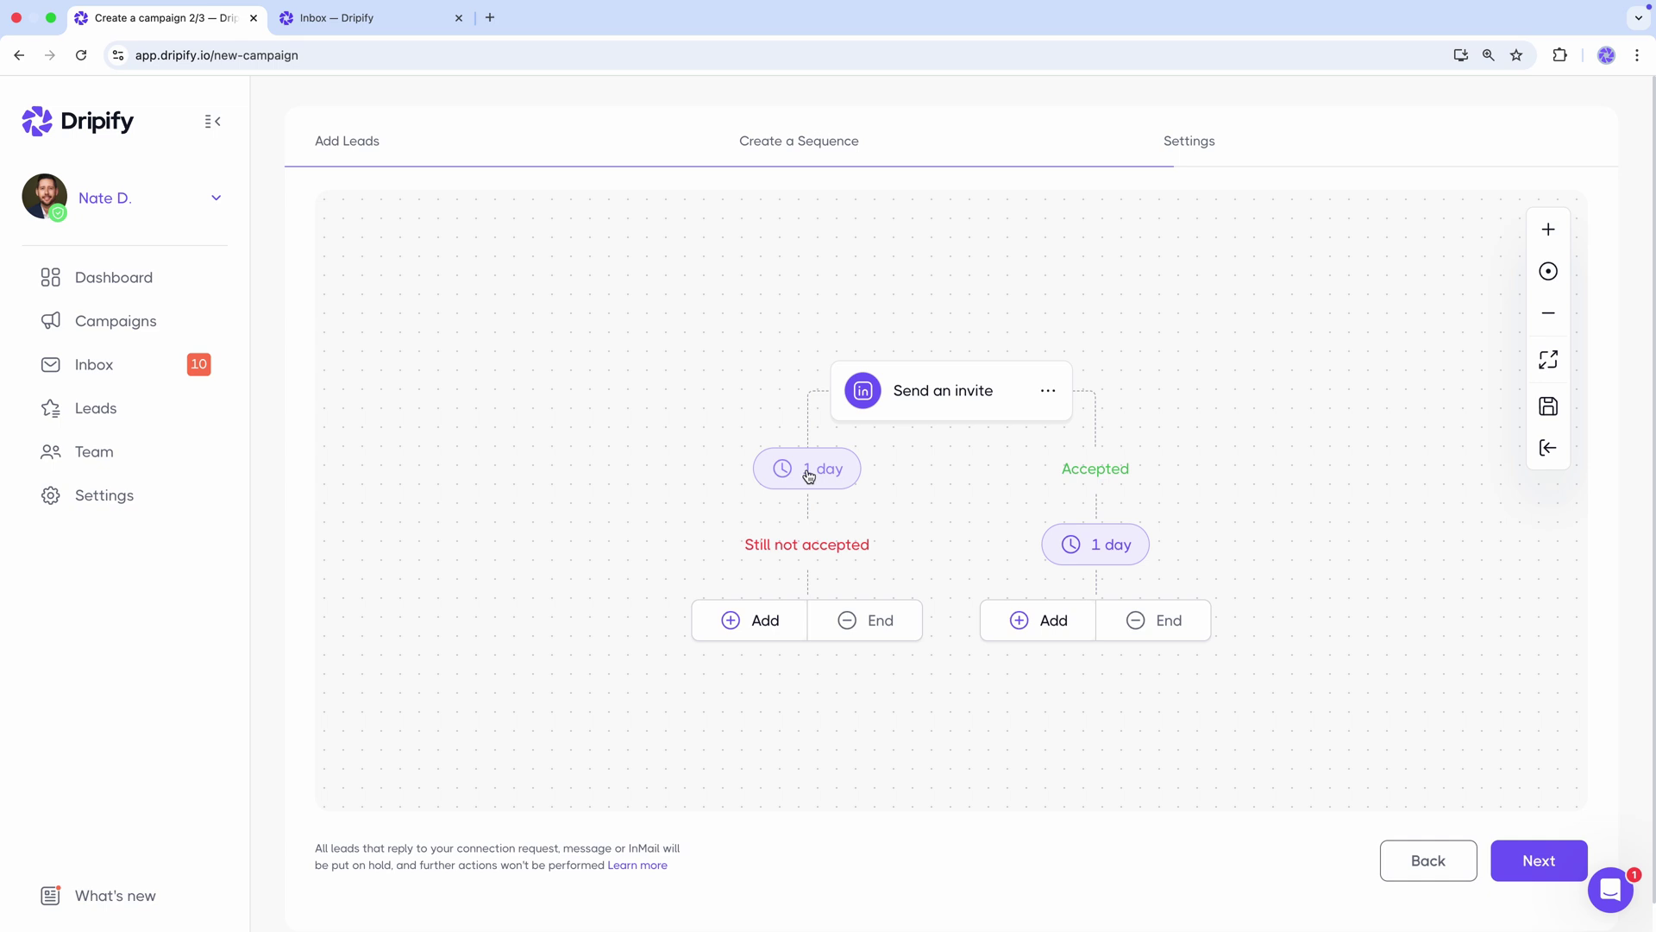
Set a 5-day wait on the Still not accepted branch and add a View profile step
click(808, 476)
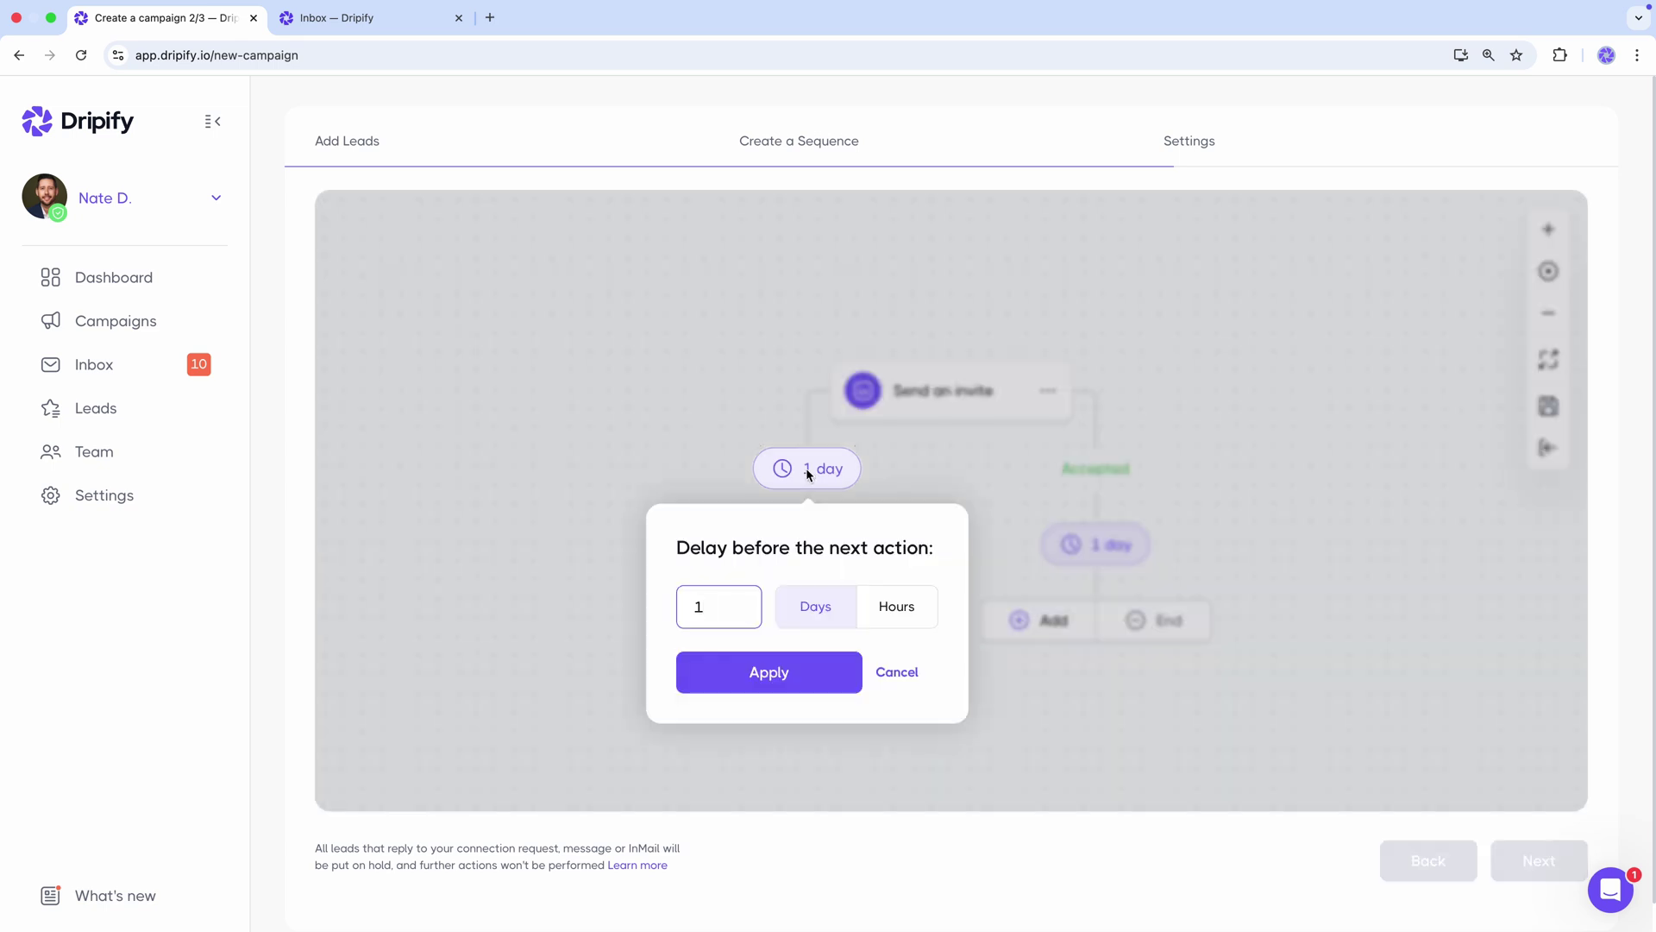
text(5)
click(774, 661)
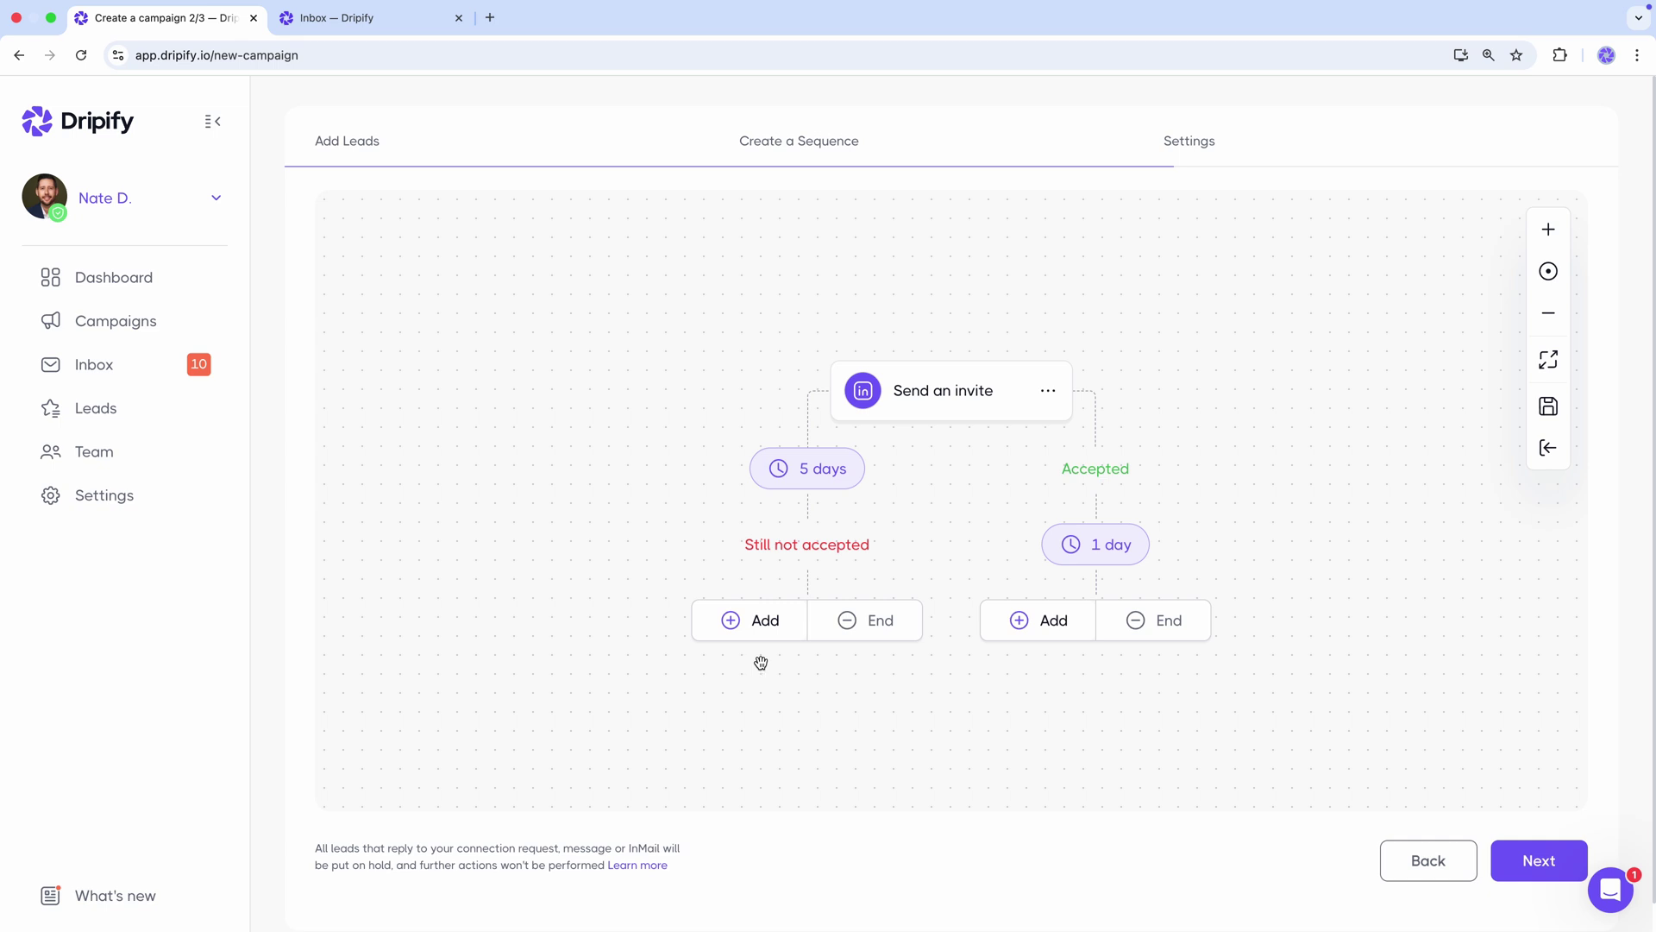
click(758, 635)
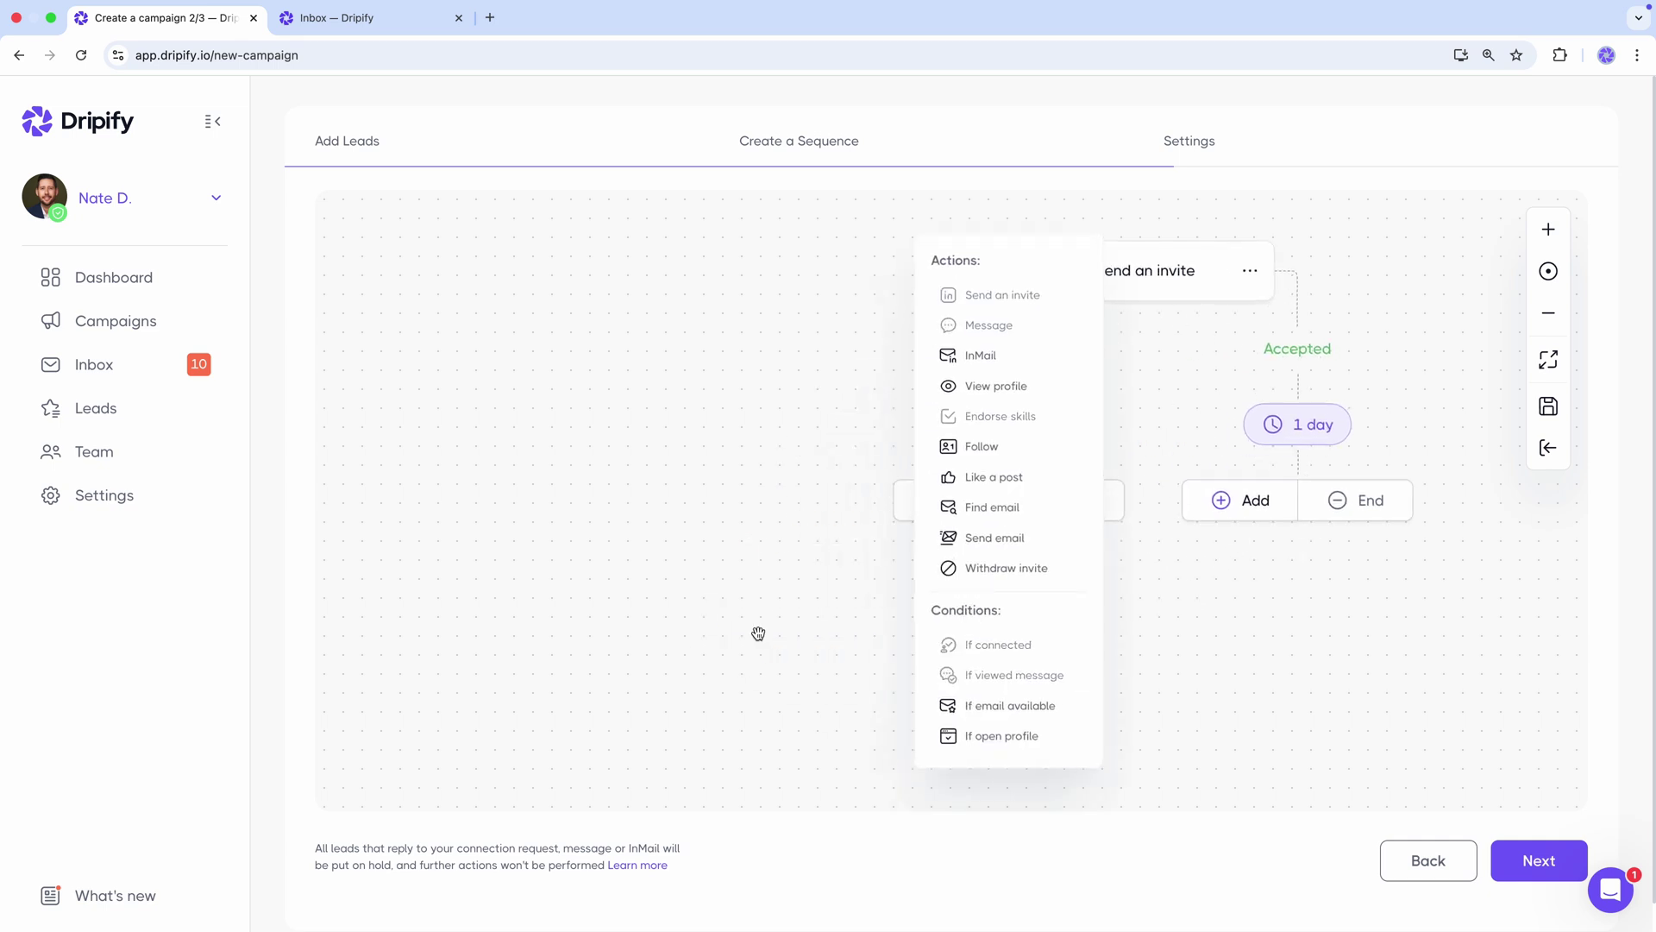
click(1013, 388)
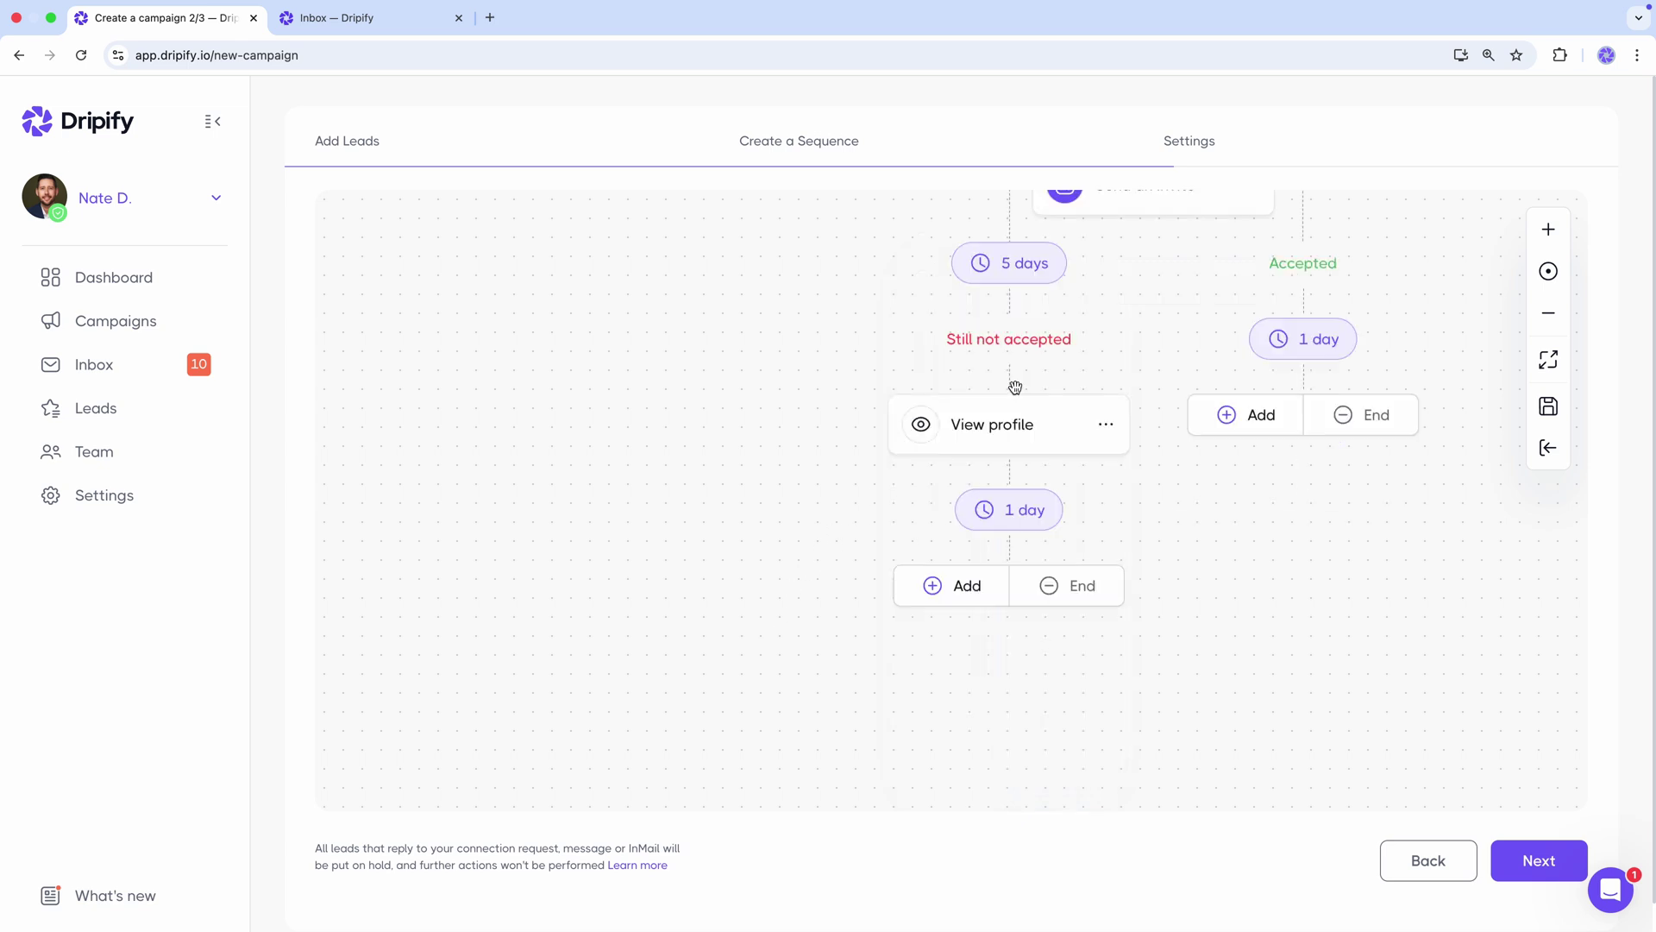
Add a 6-day wait, a Like a post step, then a 10-day wait
click(1017, 510)
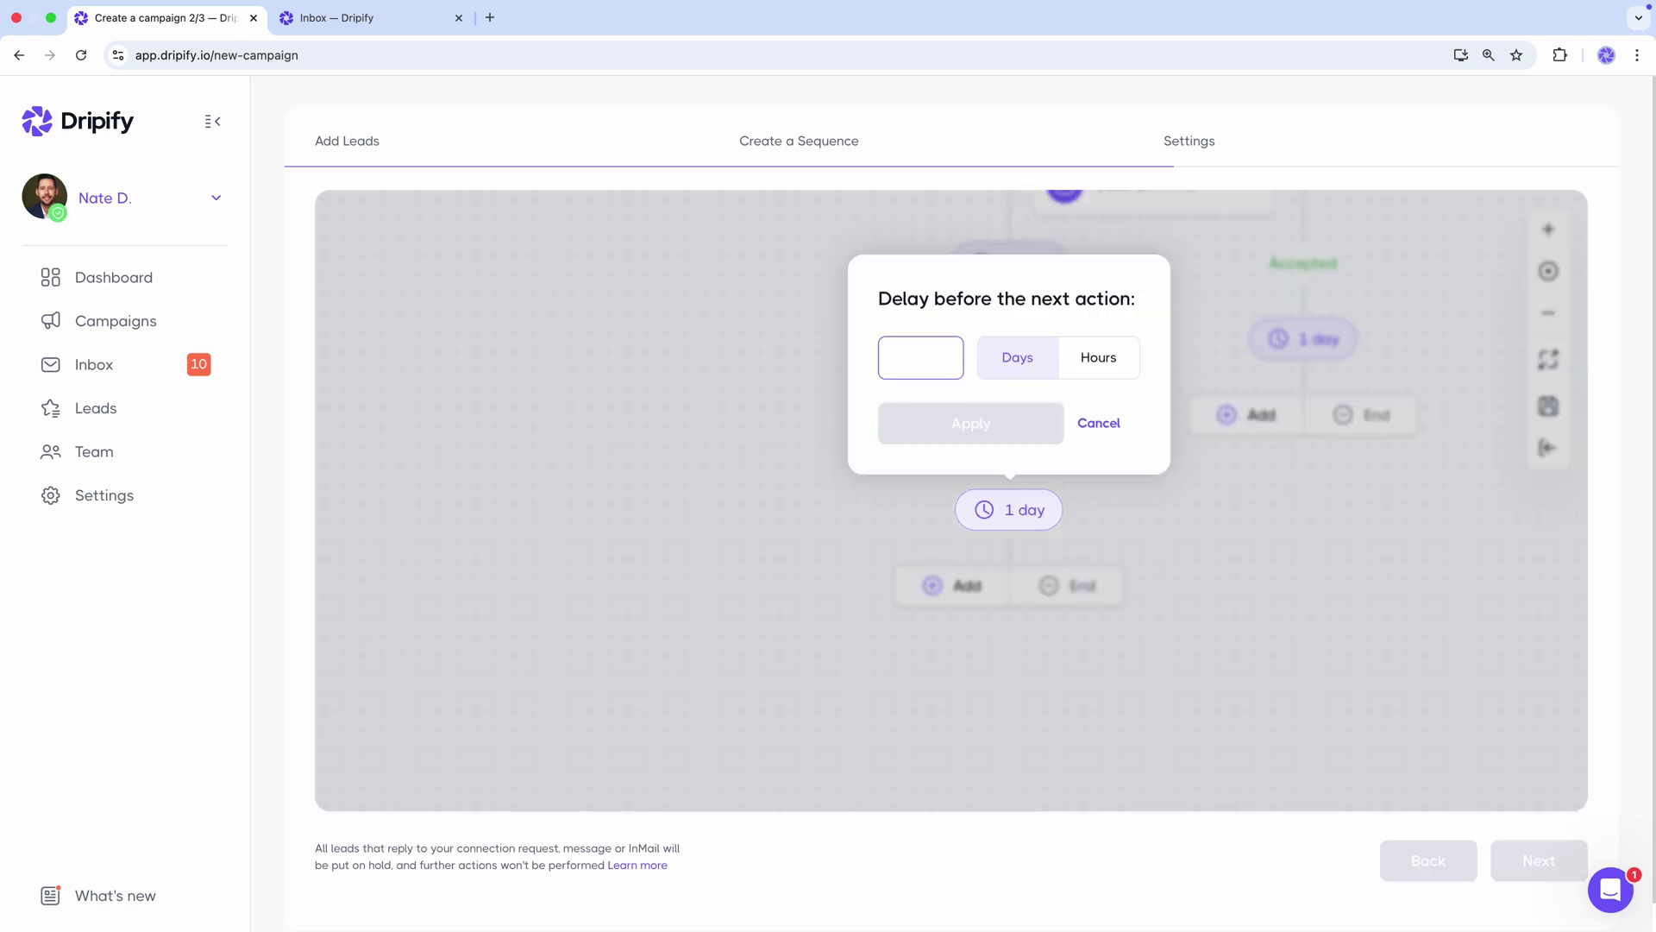
text(6)
click(996, 431)
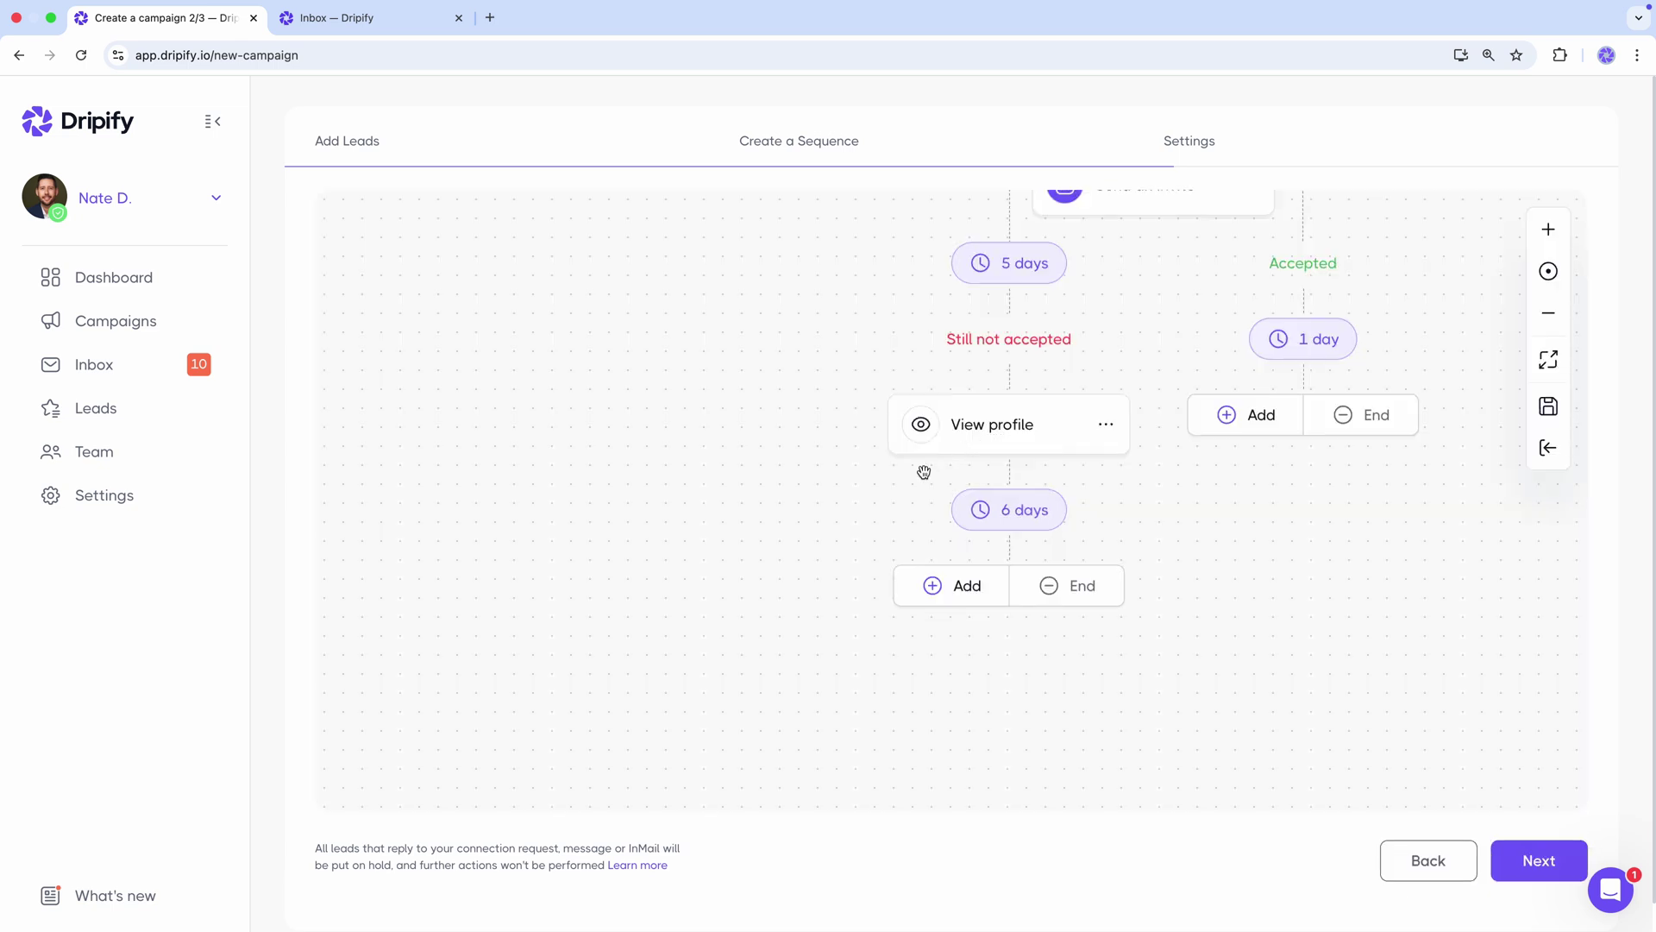
click(957, 585)
click(971, 478)
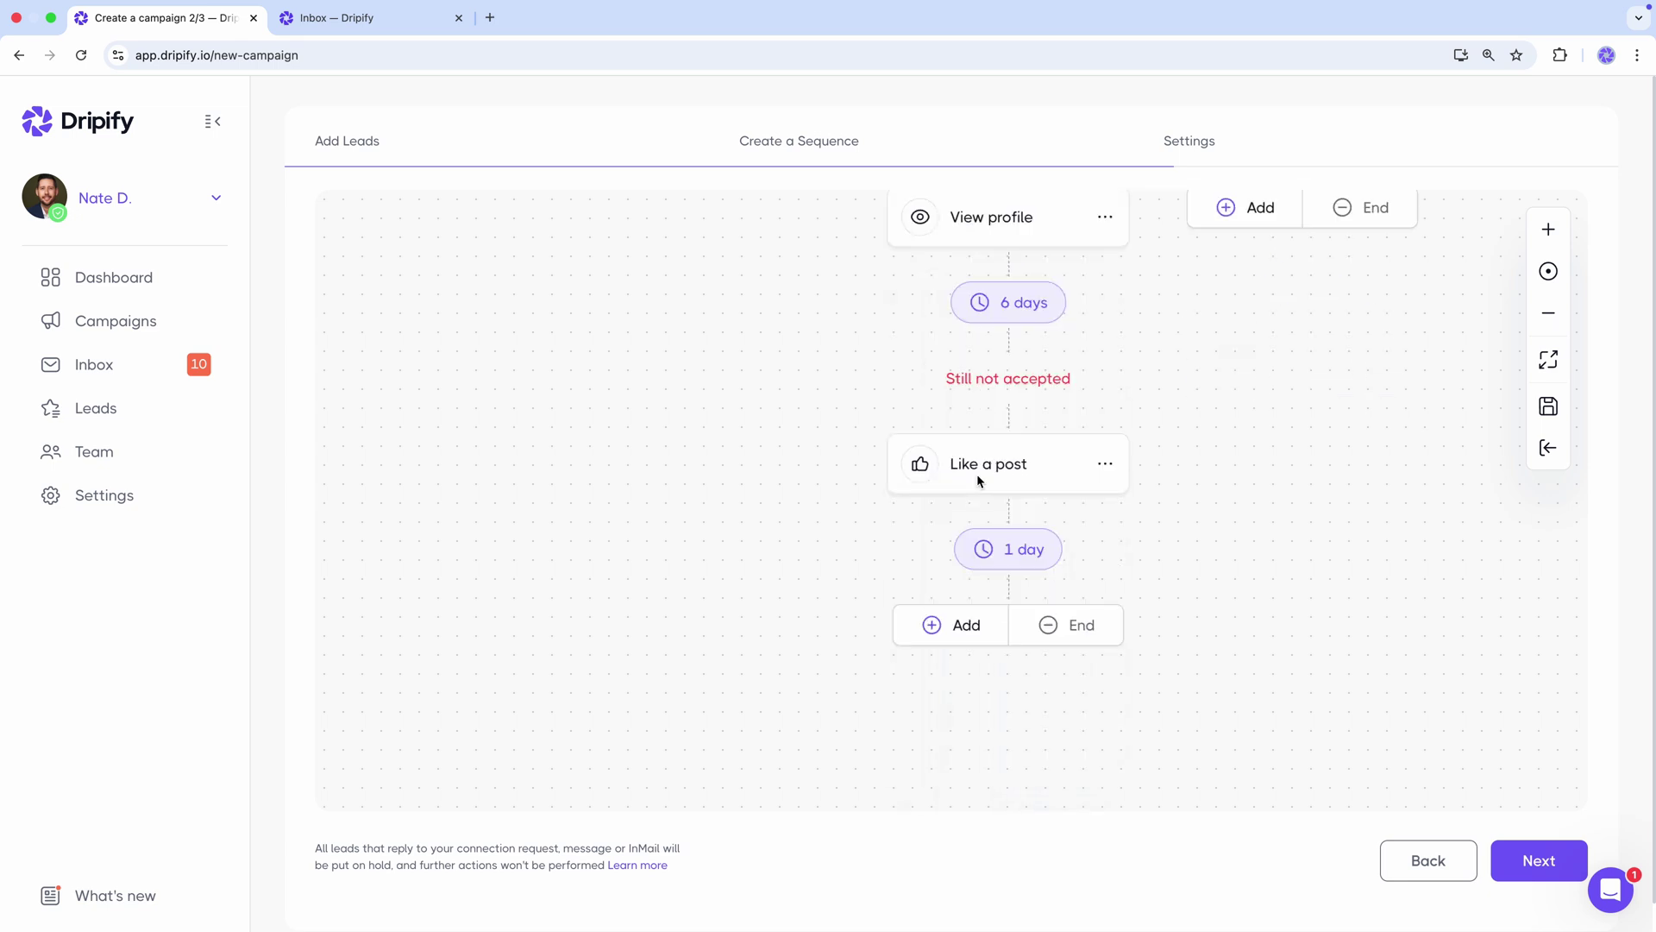
click(992, 550)
text(0)
click(946, 477)
Add Find email, then a Send email on the Yes branch with subject 'Lead generation for %%company%%'
click(958, 623)
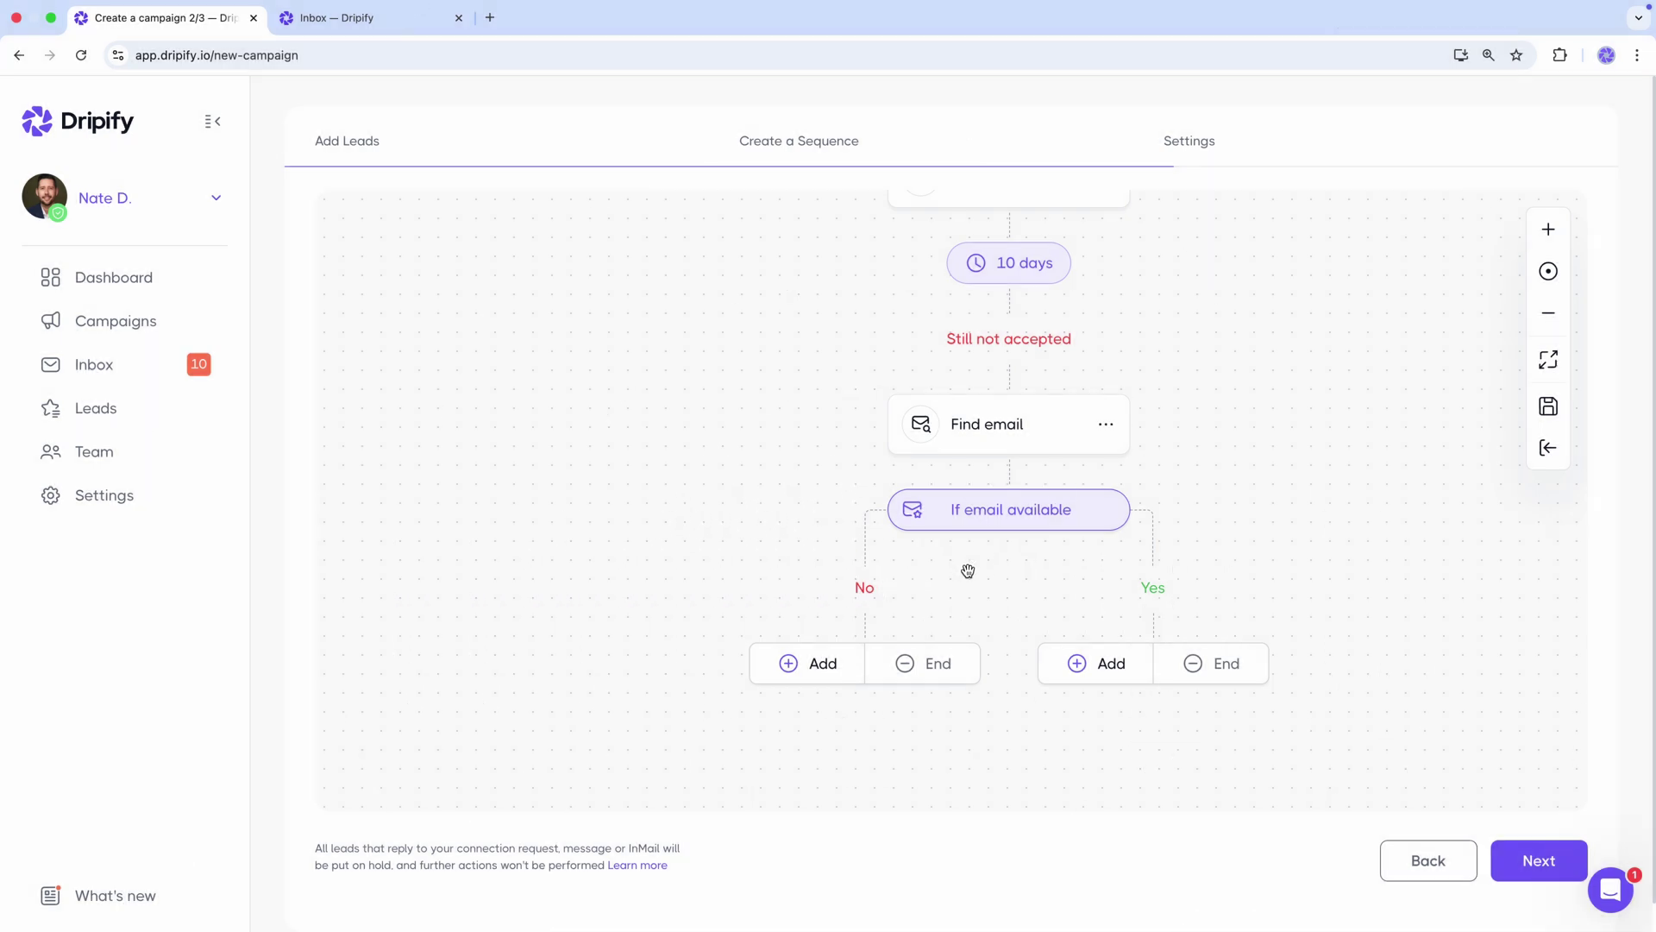
click(1077, 662)
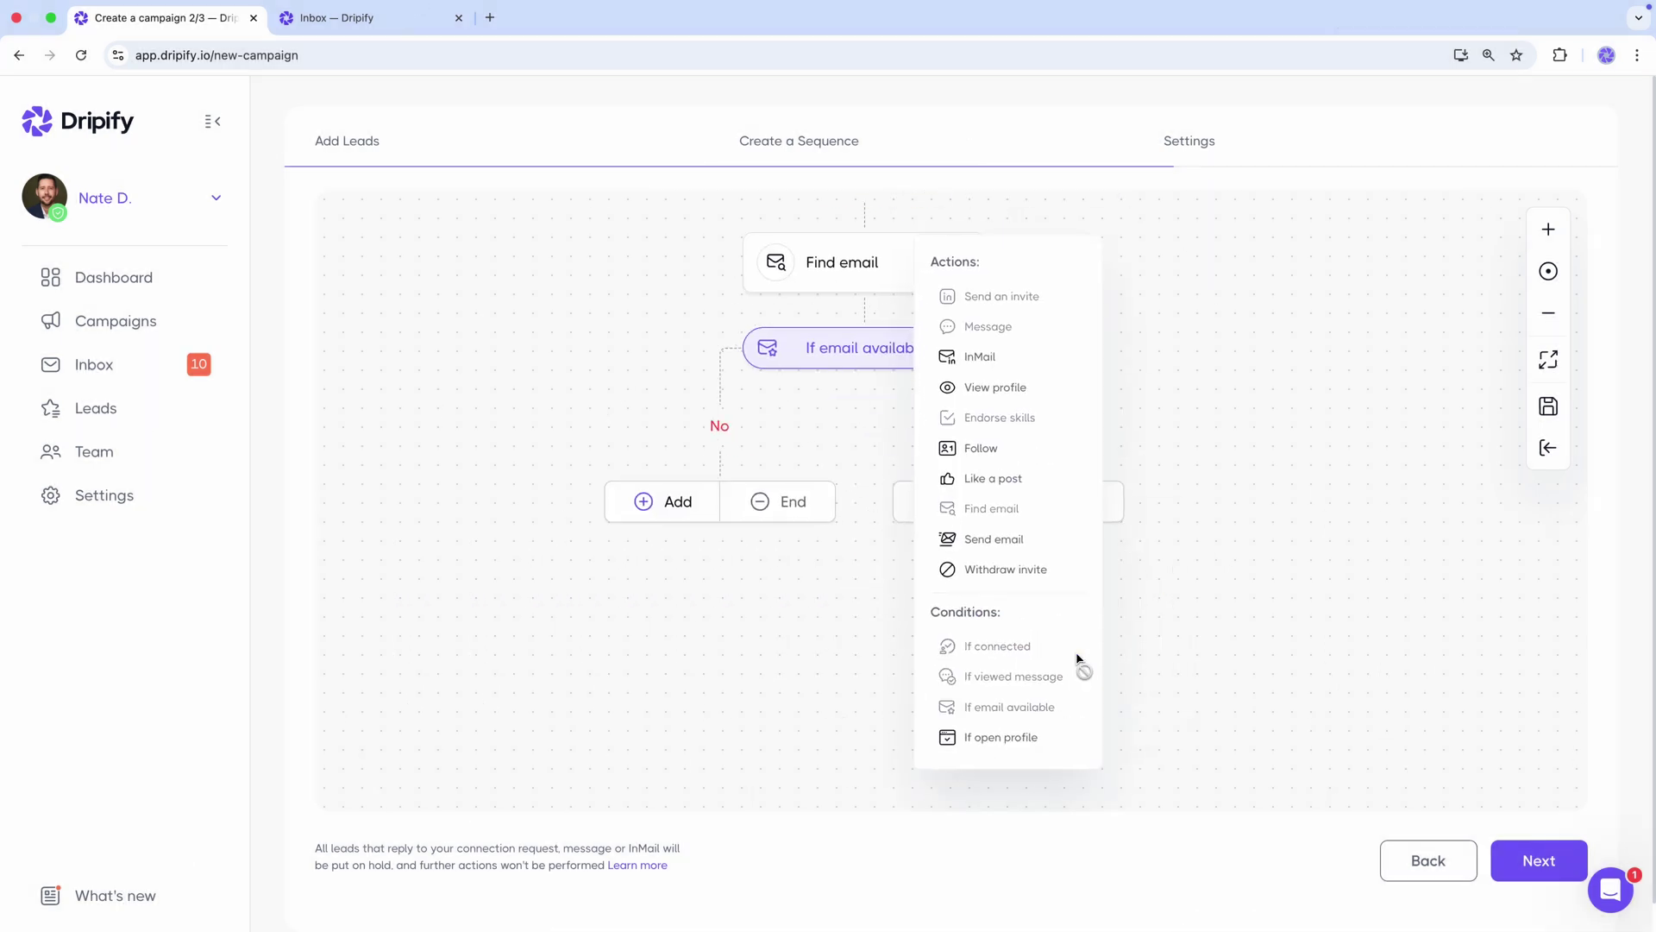
click(1027, 542)
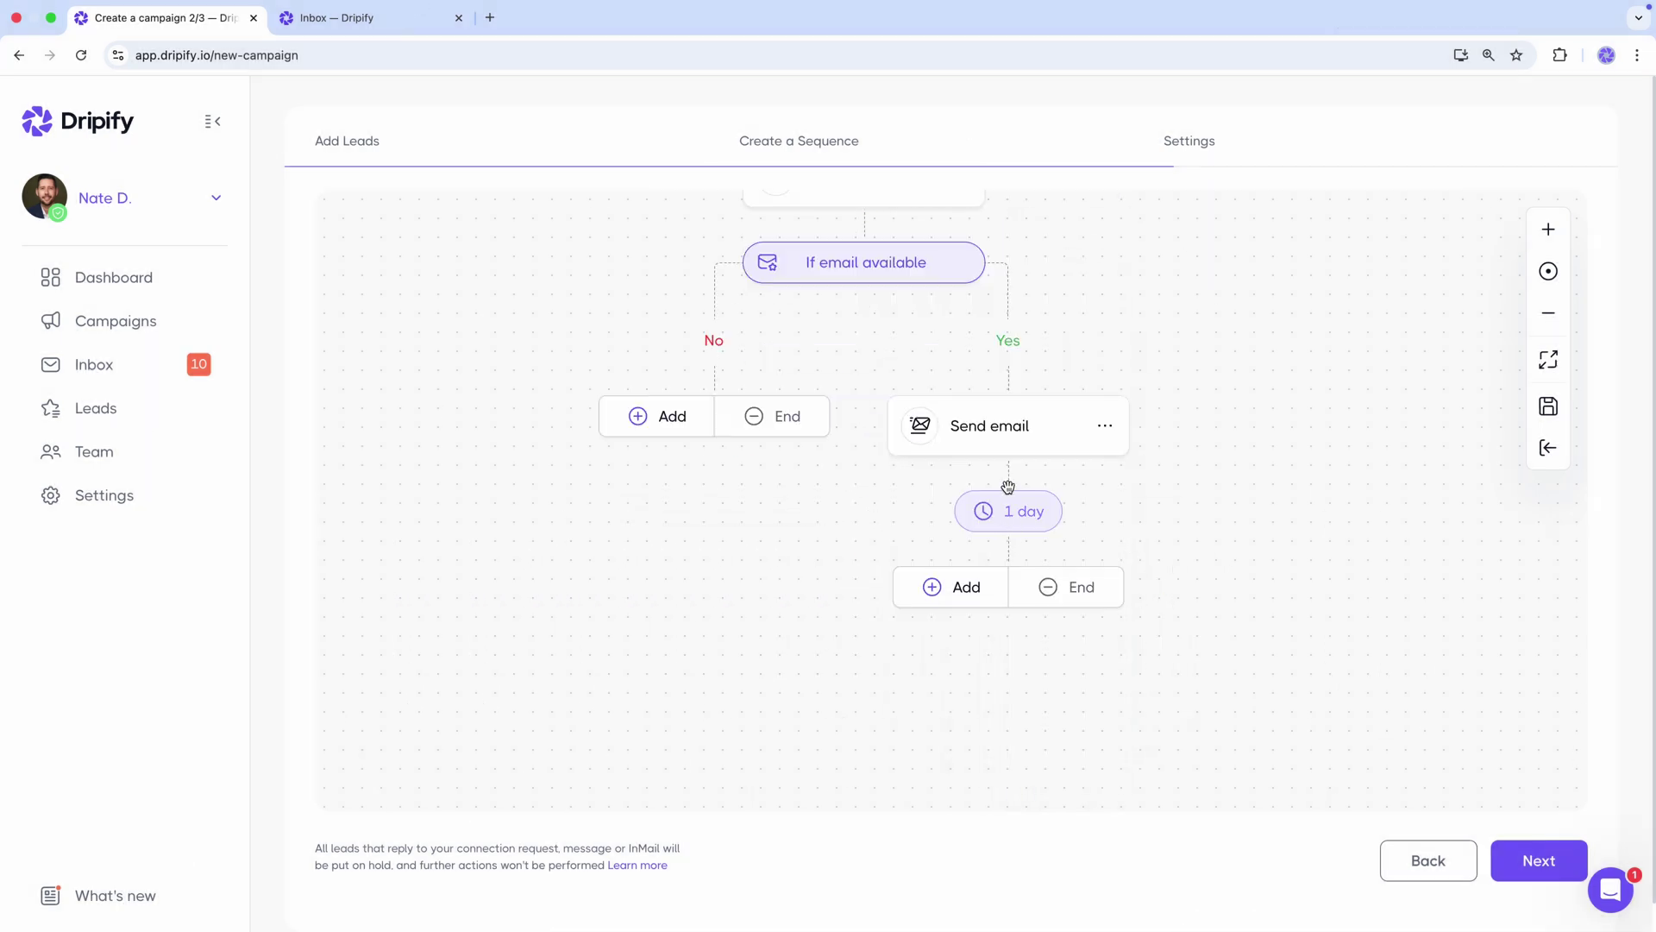
click(1011, 438)
text(Lead generation for)
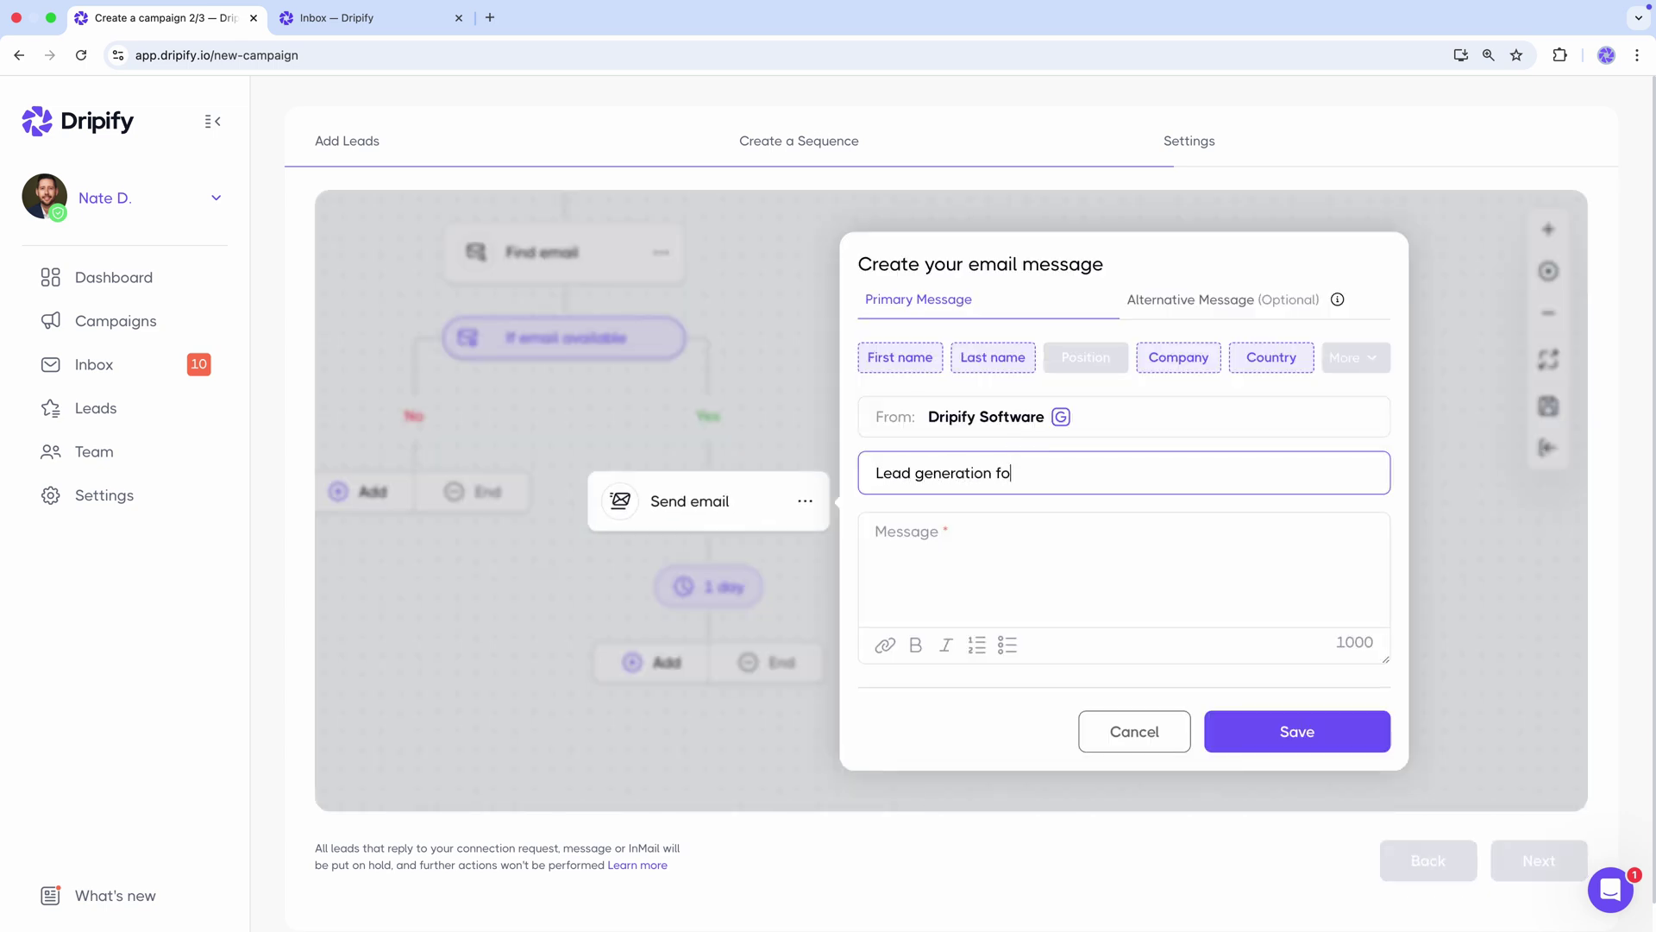
click(1190, 369)
Write the email body greeting {First name}, pitching sales automation and asking about next week, then save
click(1113, 533)
text(H)
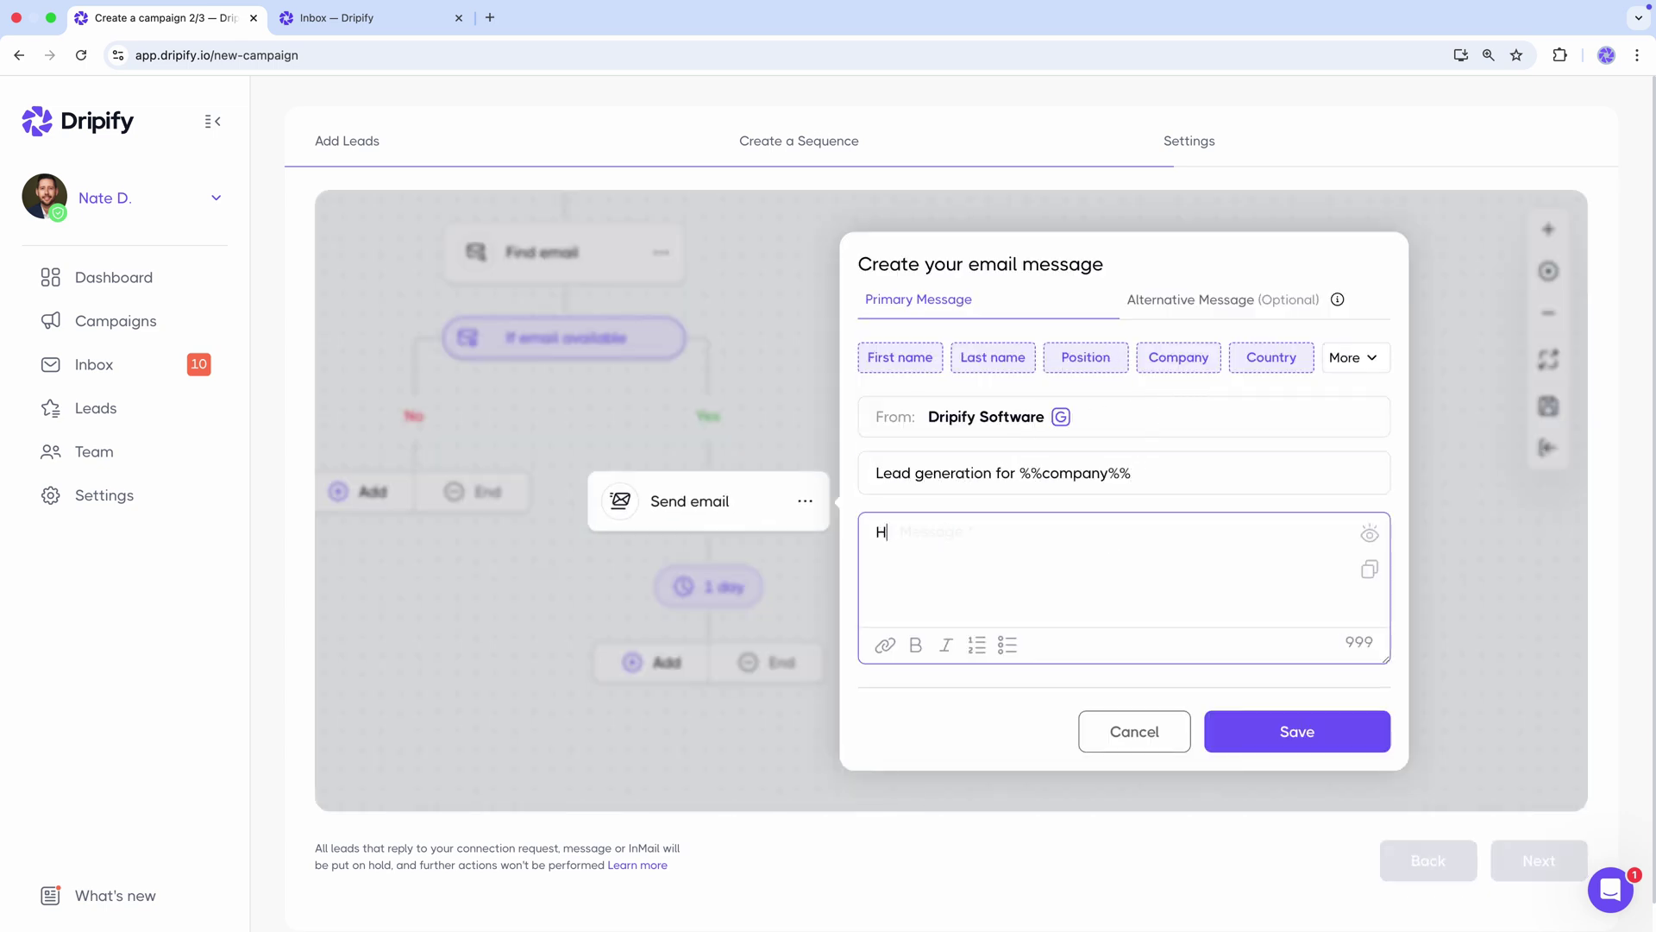
text(ey)
click(900, 357)
key(Return)
key(Return)
text(Have you ever th)
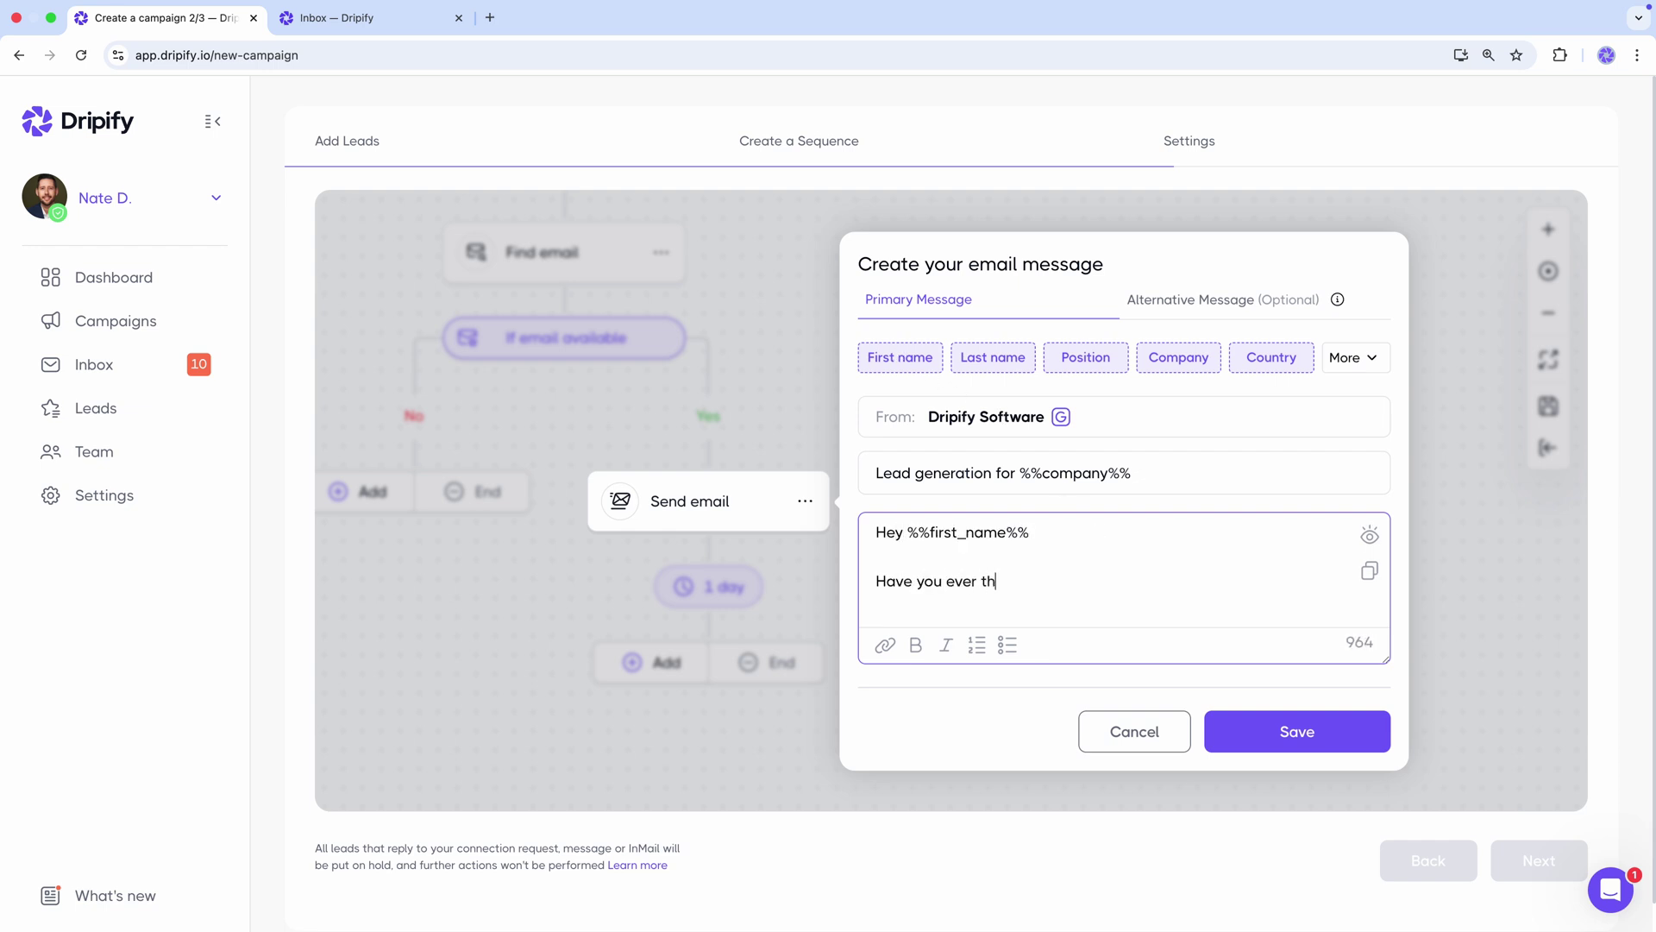
text(ought about making sales outreach easier for your SDRs?)
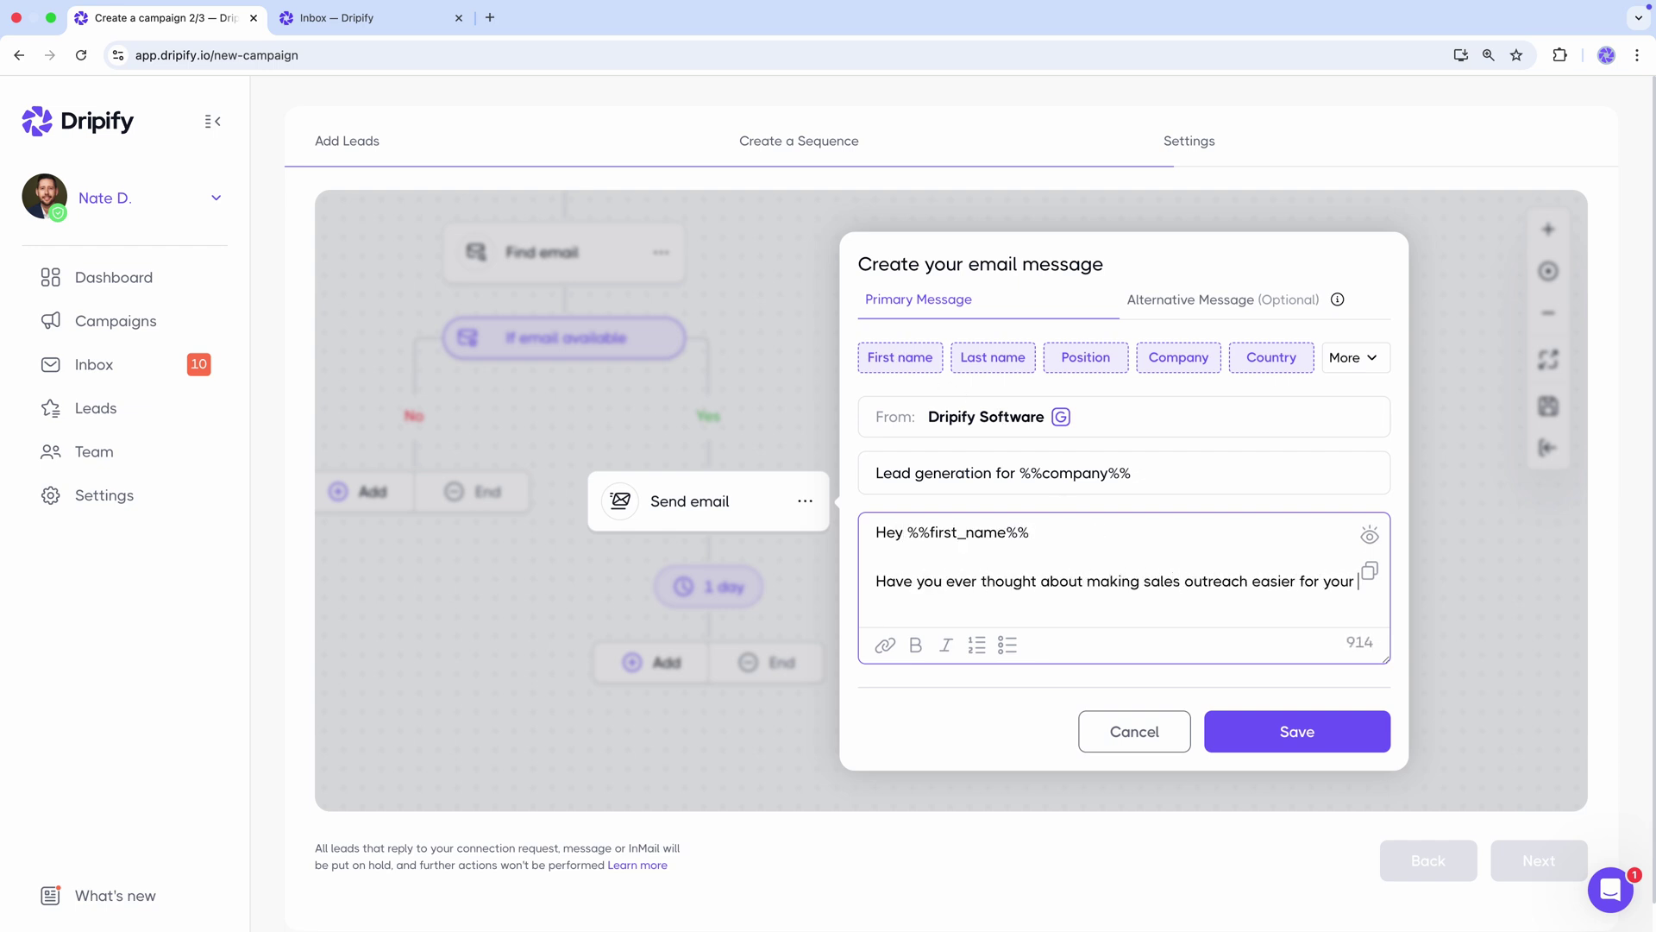
key(Return)
key(Return)
text(Our sales automation software is focused on safe, automated LinkedIn prospecti)
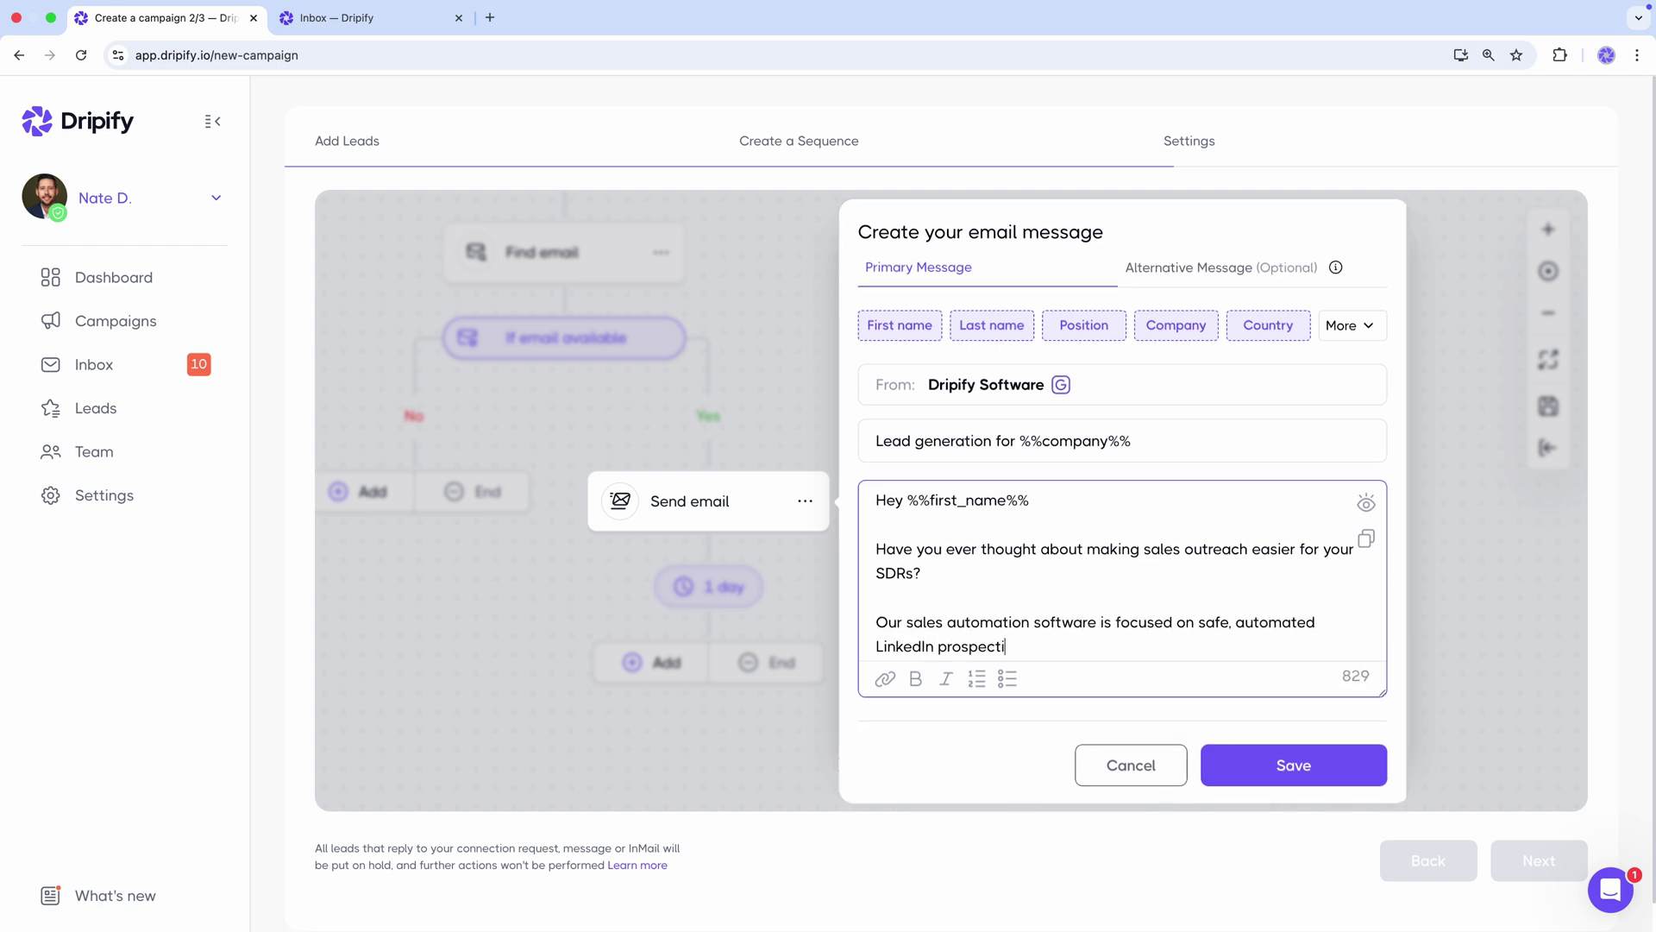
text(ng that could help your team save time on prospecting tasks and focus on closing deals.)
key(Return)
key(Return)
text(Are you available later next week for a short conversation to learn more?)
key(Return)
key(Return)
text(Nate)
scroll(1003, 753, down, 2)
click(1256, 763)
On the Yes branch, set a 5-day wait after the first email and add another email step
click(1023, 515)
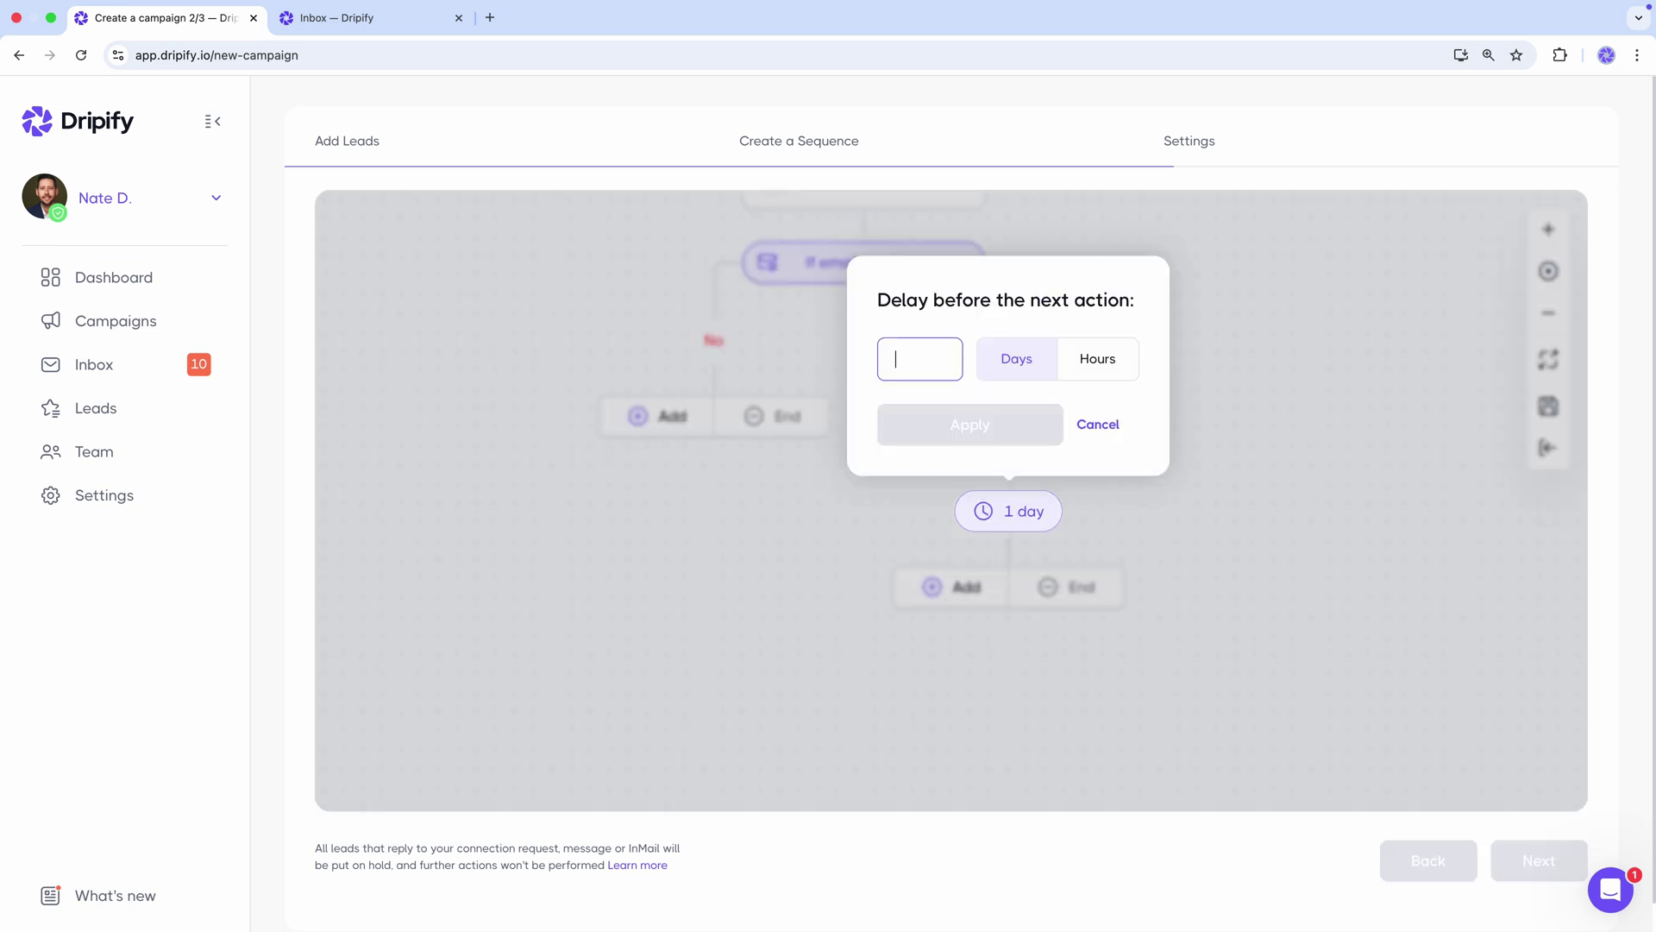
text(5)
click(964, 424)
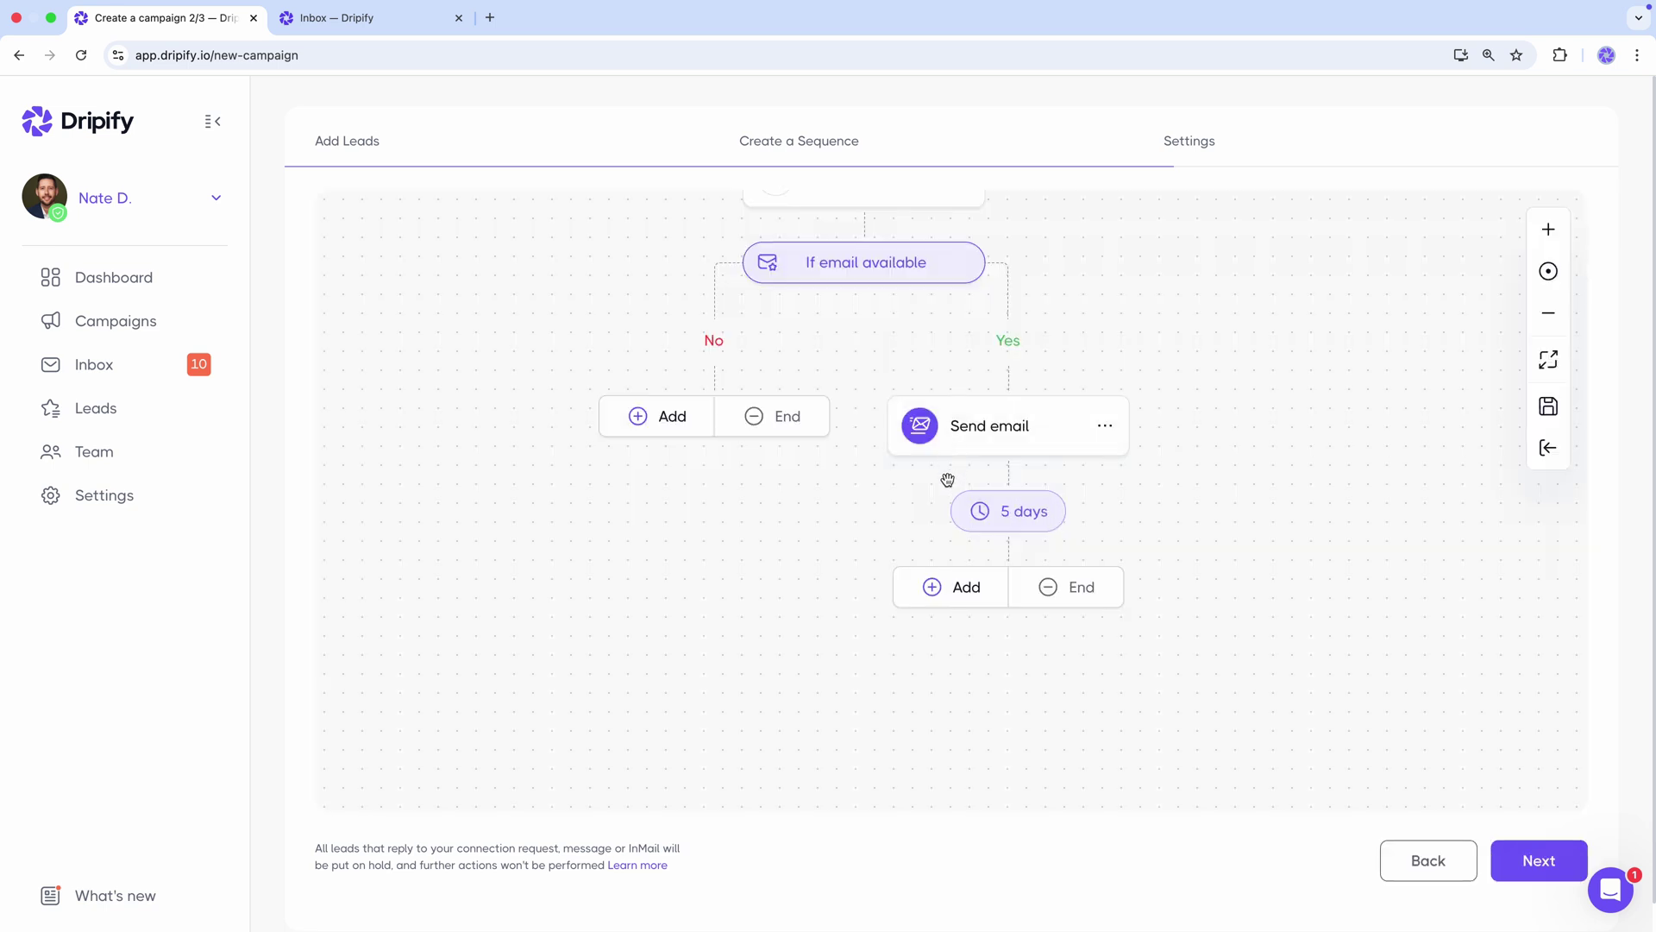
click(954, 587)
click(969, 540)
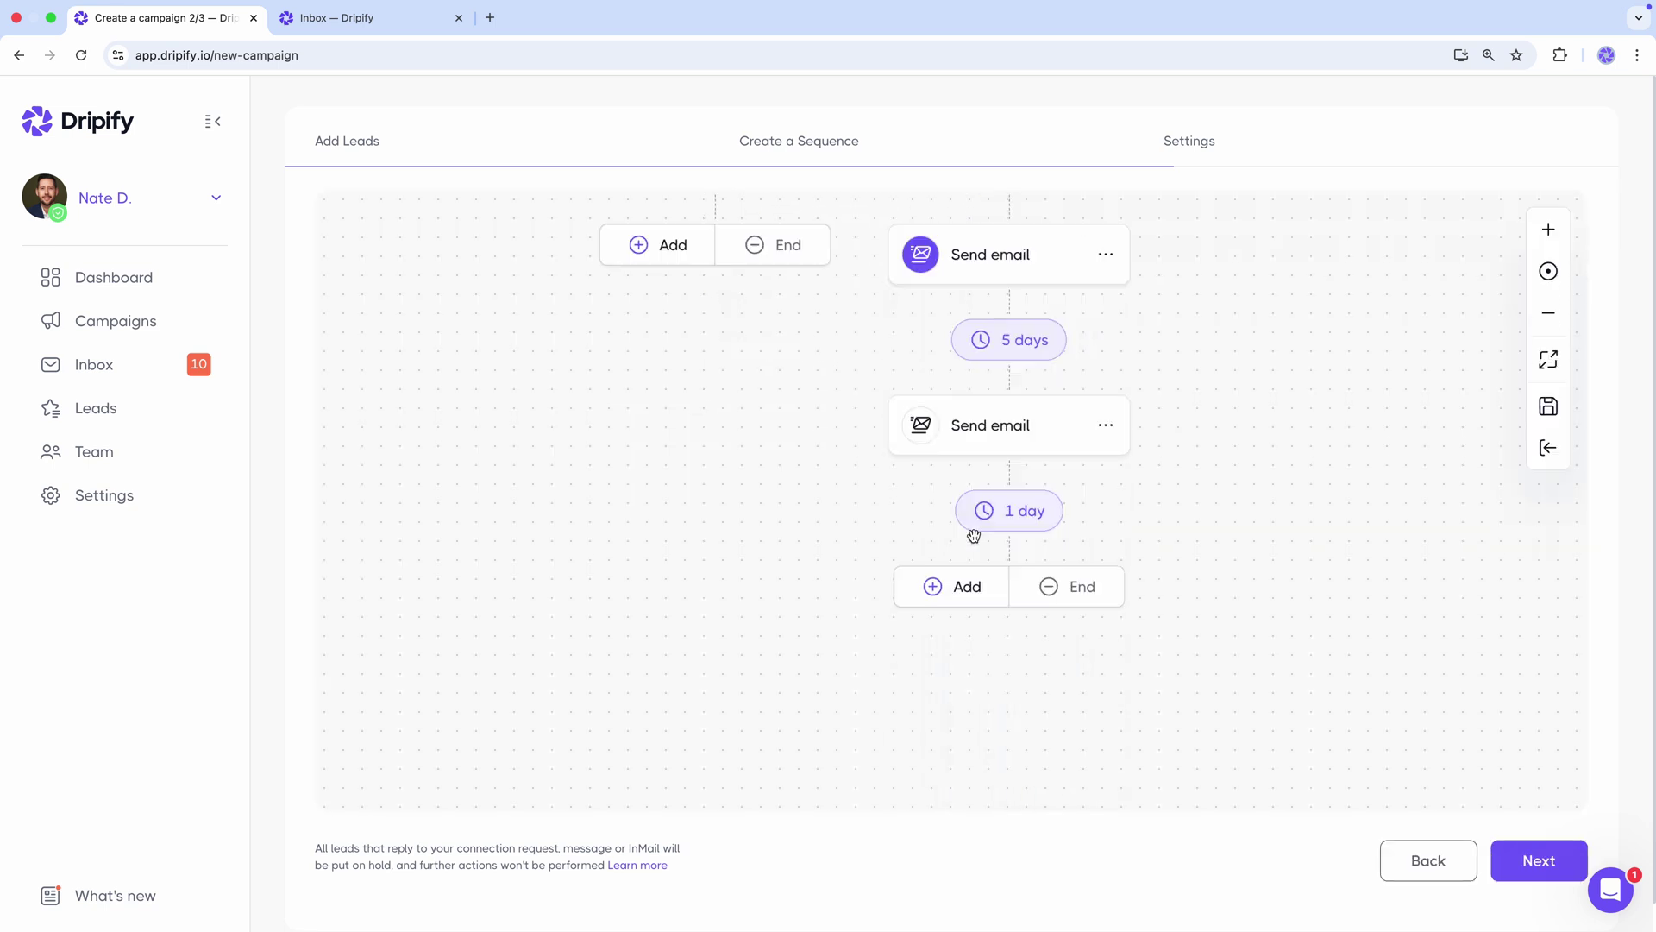
Write the follow-up email 'Open to a quick call?' with a {First name} check-in body, and save
click(965, 436)
text(Open to a quick call?)
key(Tab)
text(Hi)
click(900, 357)
text(,)
key(Return)
key(Return)
text(Just wanted to check in and see if you had a chance to think about it. I'd love to explore how I can help make your sales outreach campaigns twice efficient.)
key(Return)
key(Return)
text(Let me know if you're open to a quick chat!)
key(Return)
key(Return)
text(Nate)
scroll(1003, 429, down, 1)
click(1293, 769)
End the Yes branch, then give the No branch Withdraw invite followed by End
click(1078, 600)
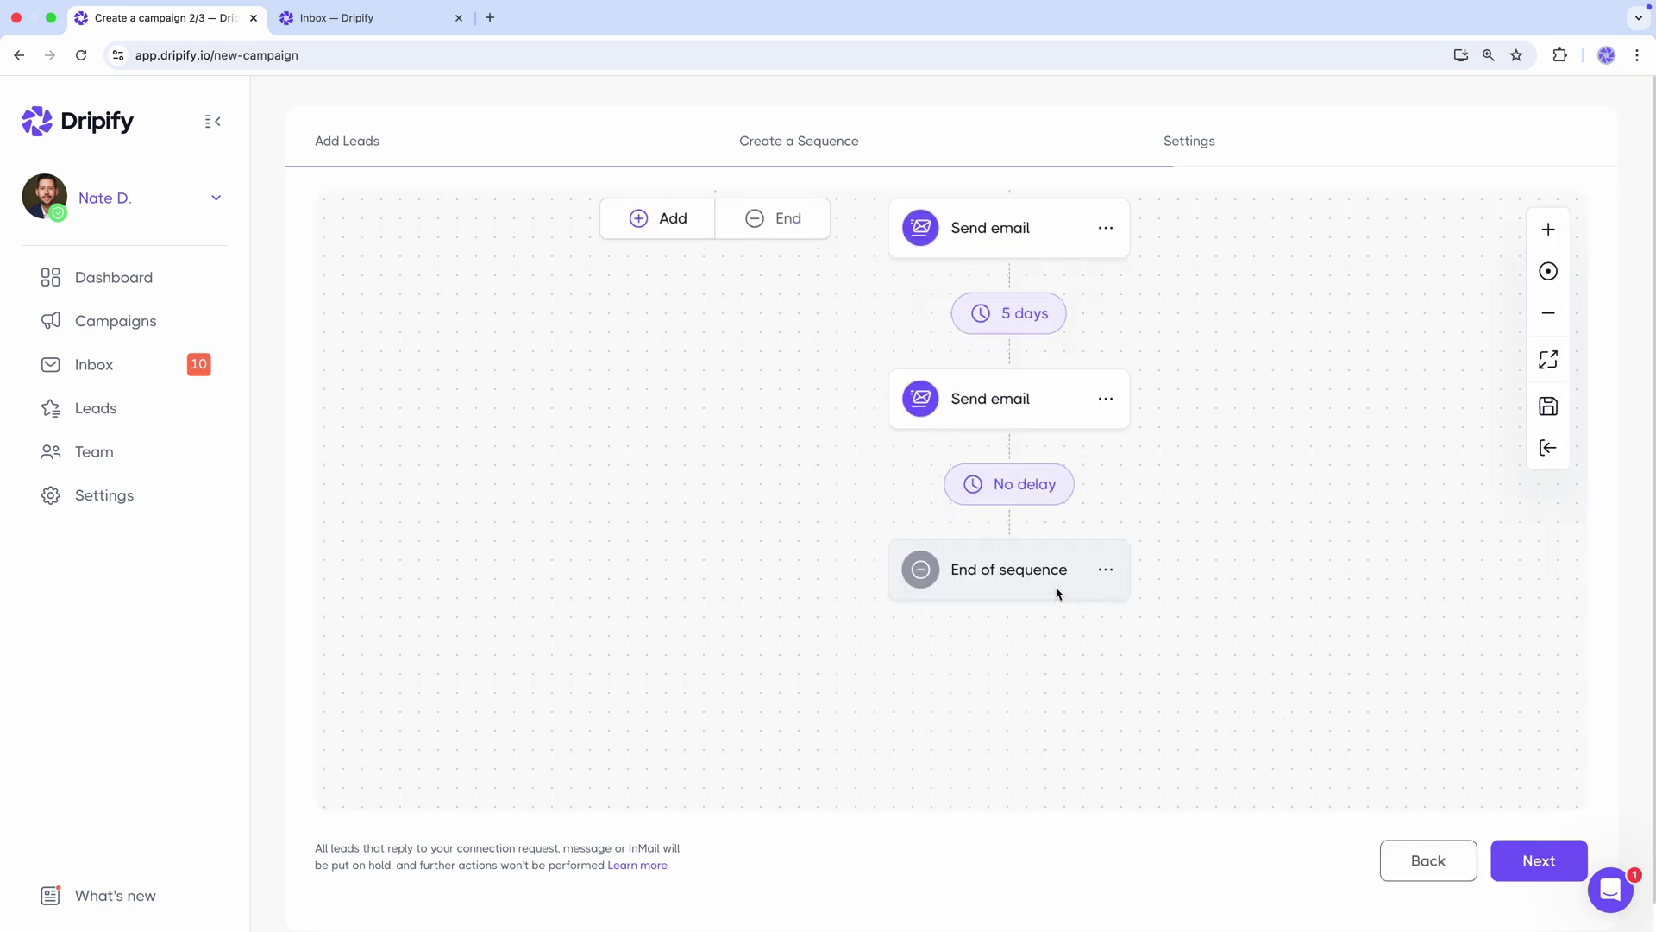
drag(707, 376, 785, 621)
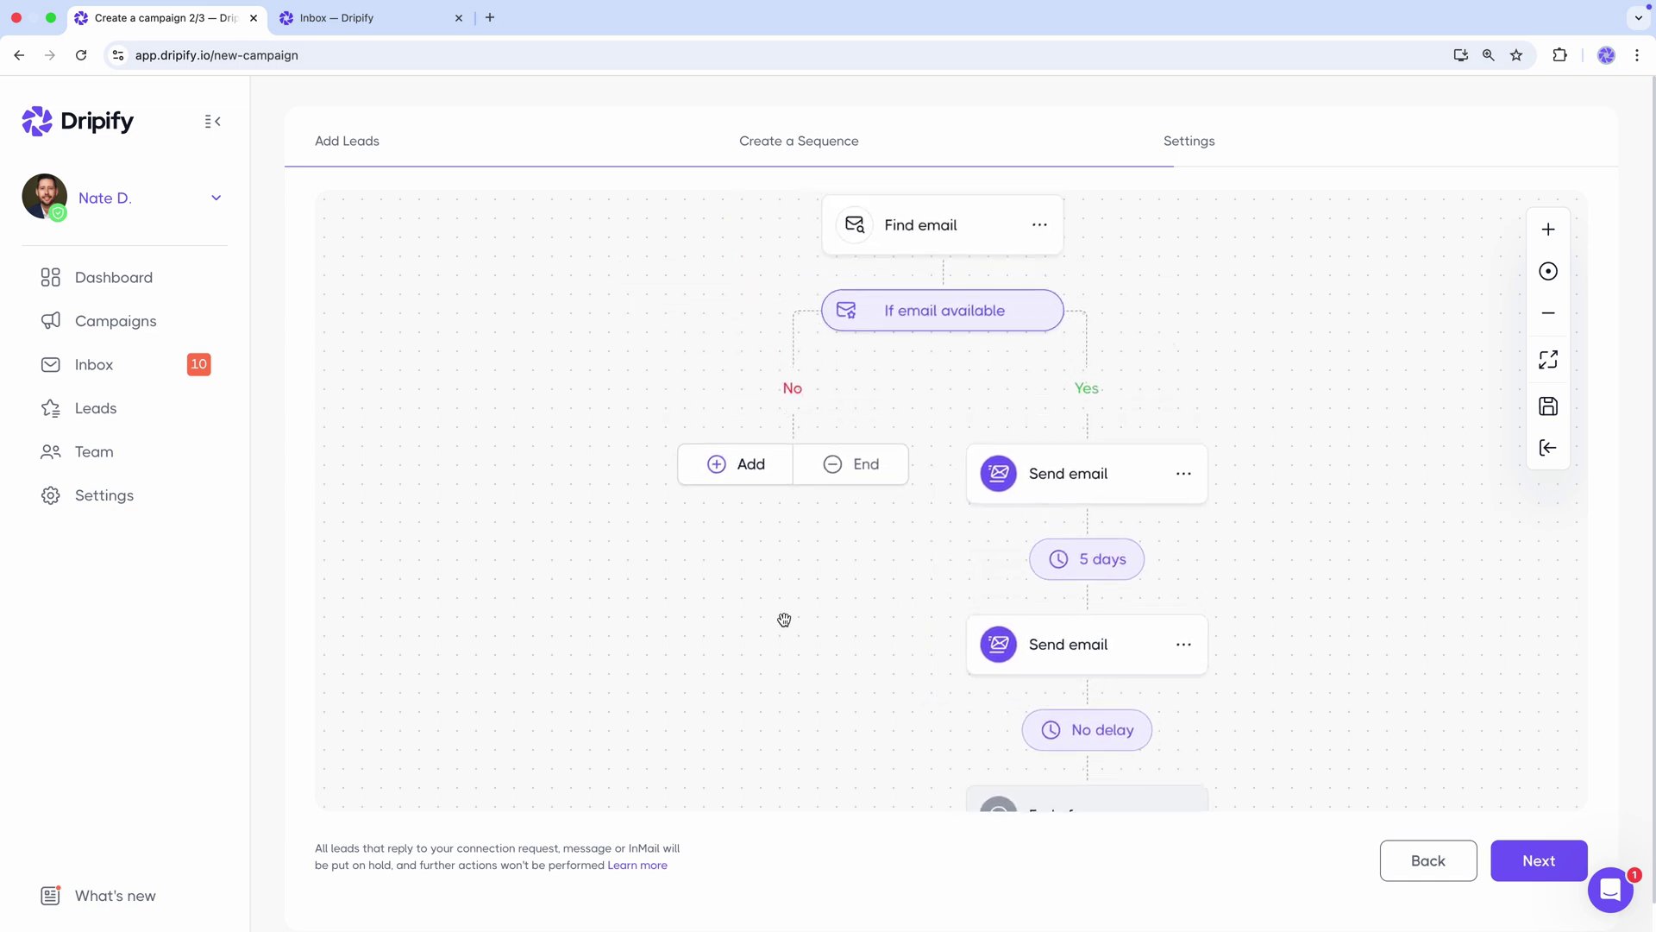
click(732, 475)
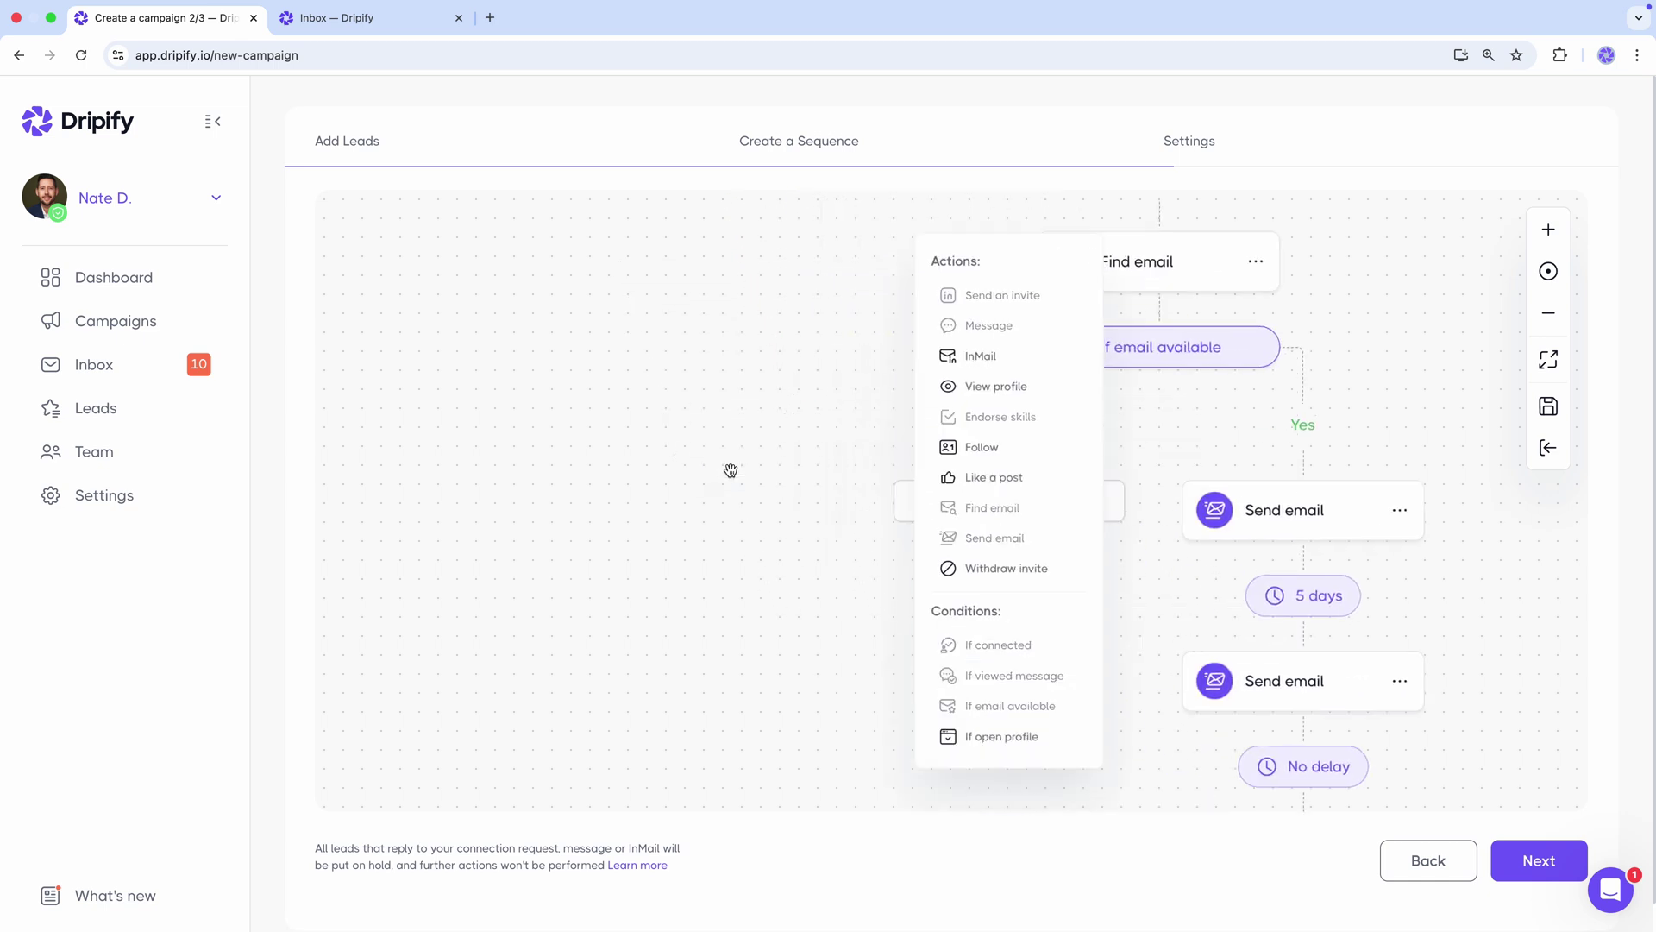
click(1035, 567)
click(1082, 670)
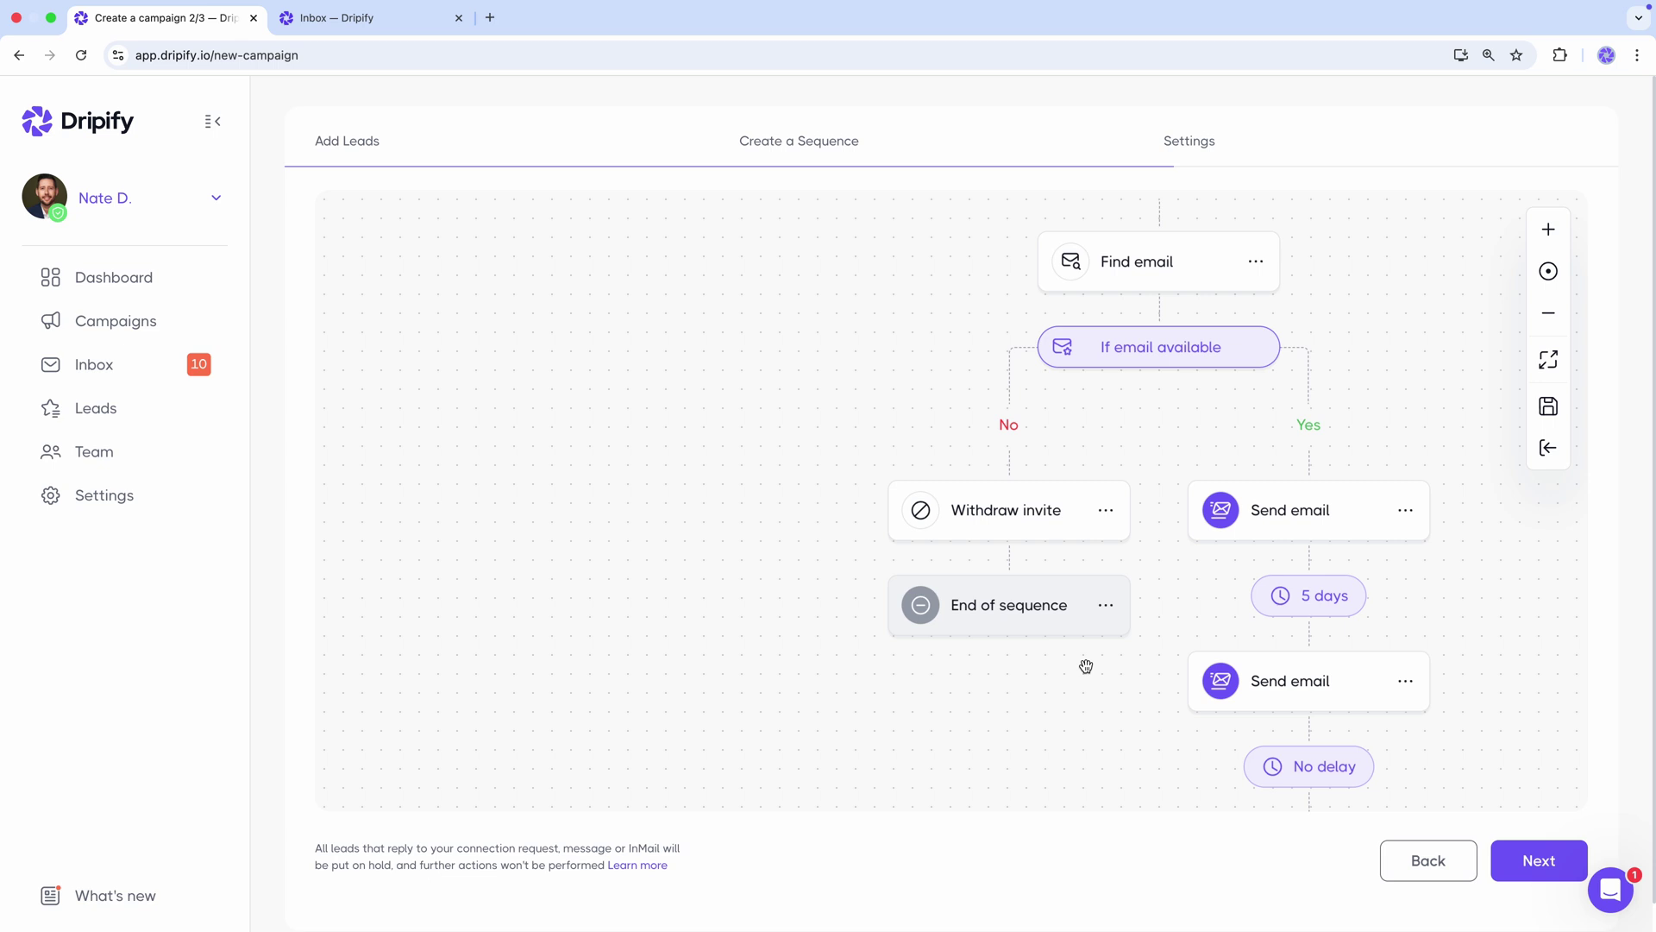
drag(1379, 330, 894, 799)
drag(1182, 373, 1129, 604)
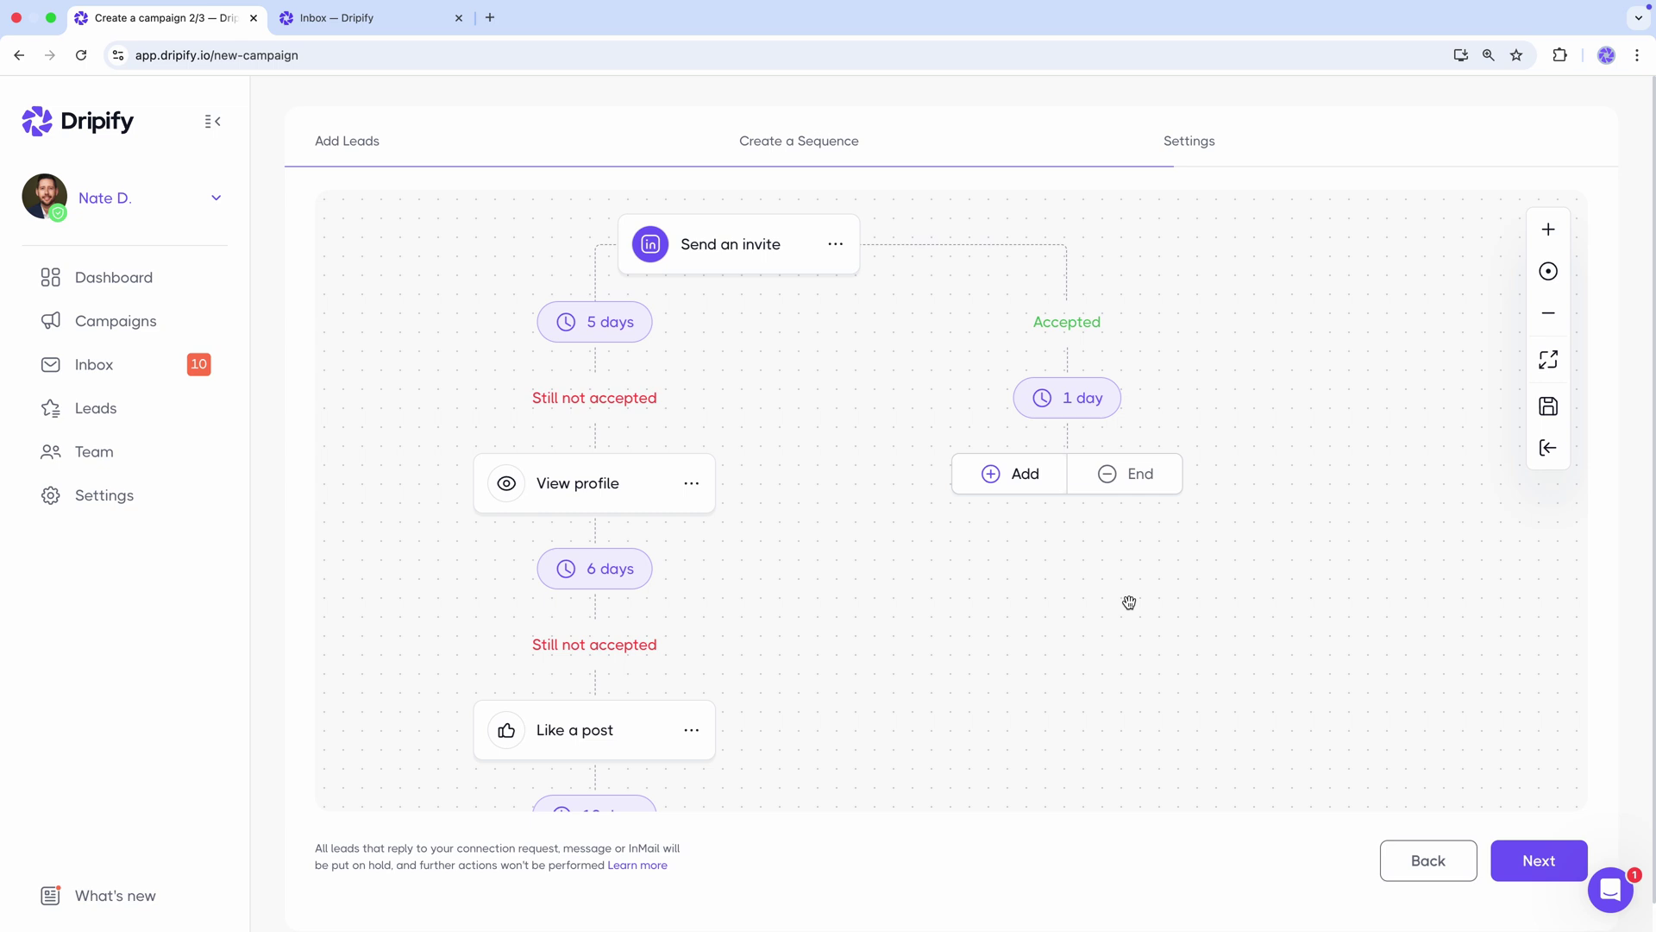
Set the Accepted branch delay to 2 hours and add an Endorse skills step
click(1066, 398)
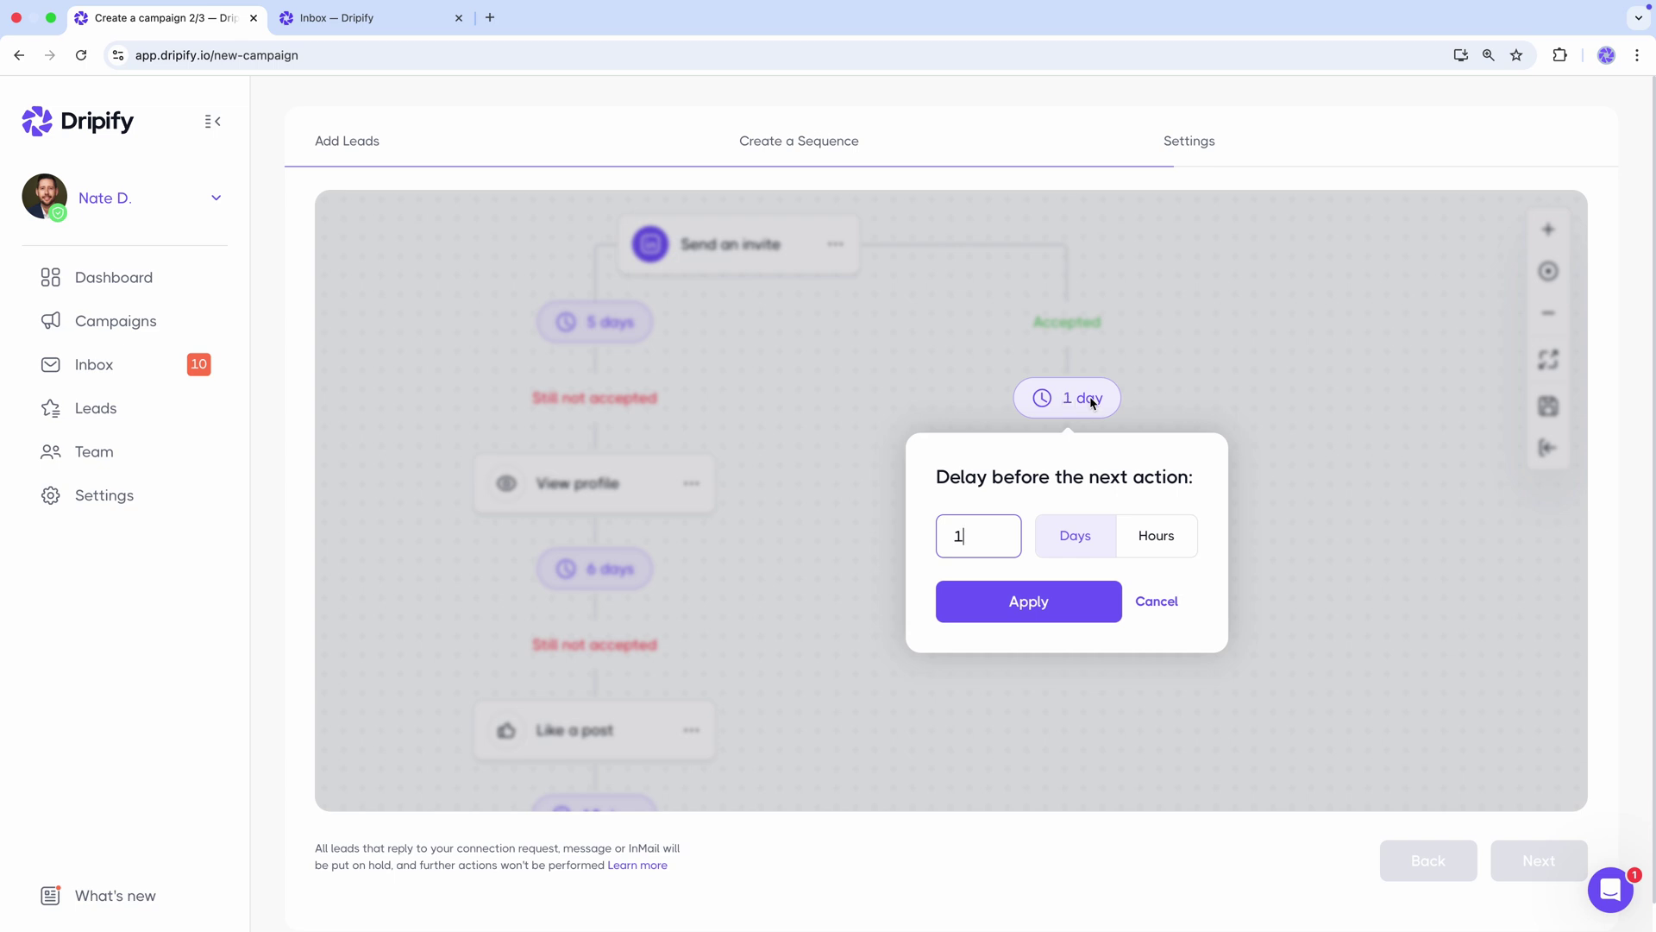
click(1156, 540)
click(991, 539)
key(BackSpace)
text(2)
click(994, 597)
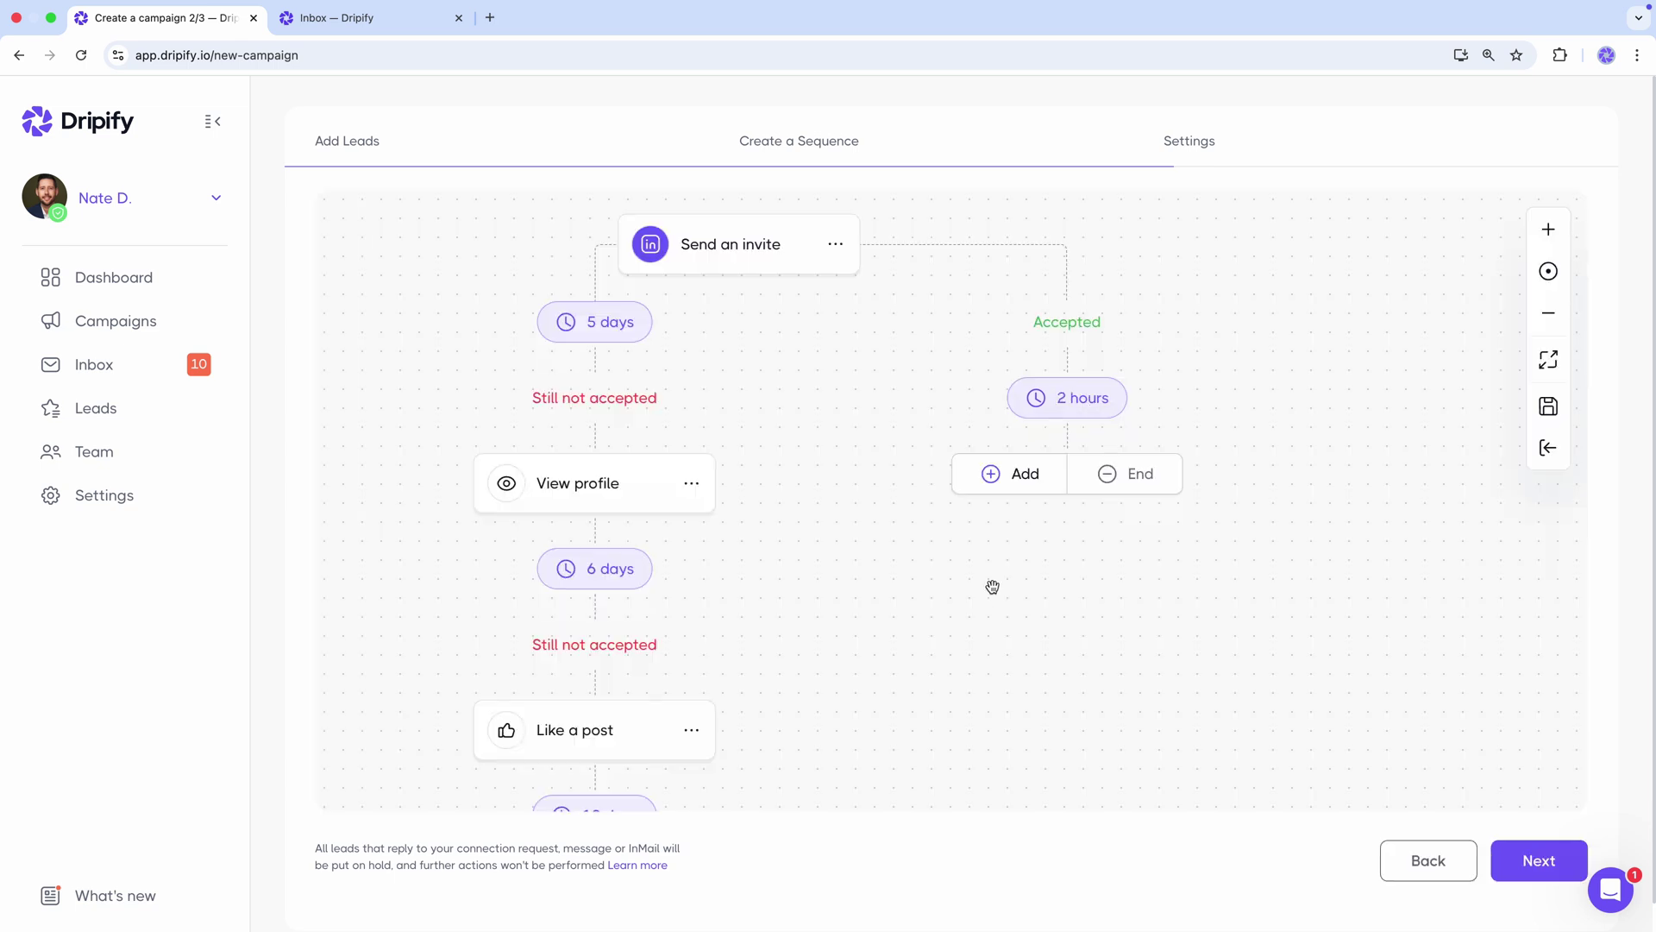
click(1011, 476)
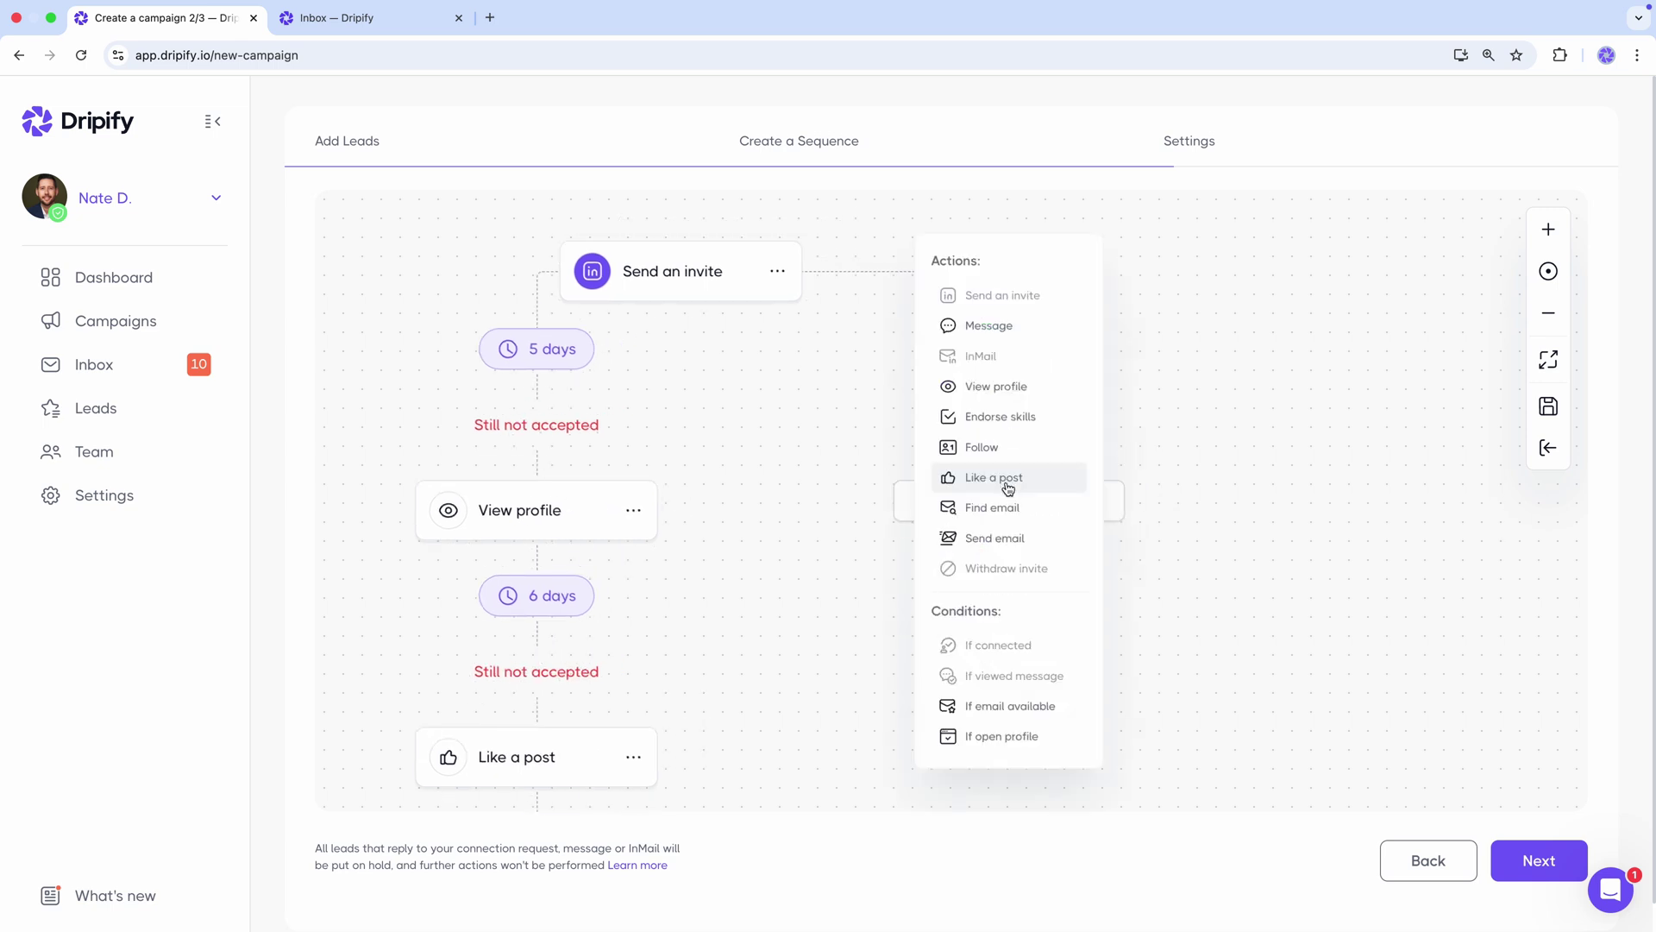
click(1021, 417)
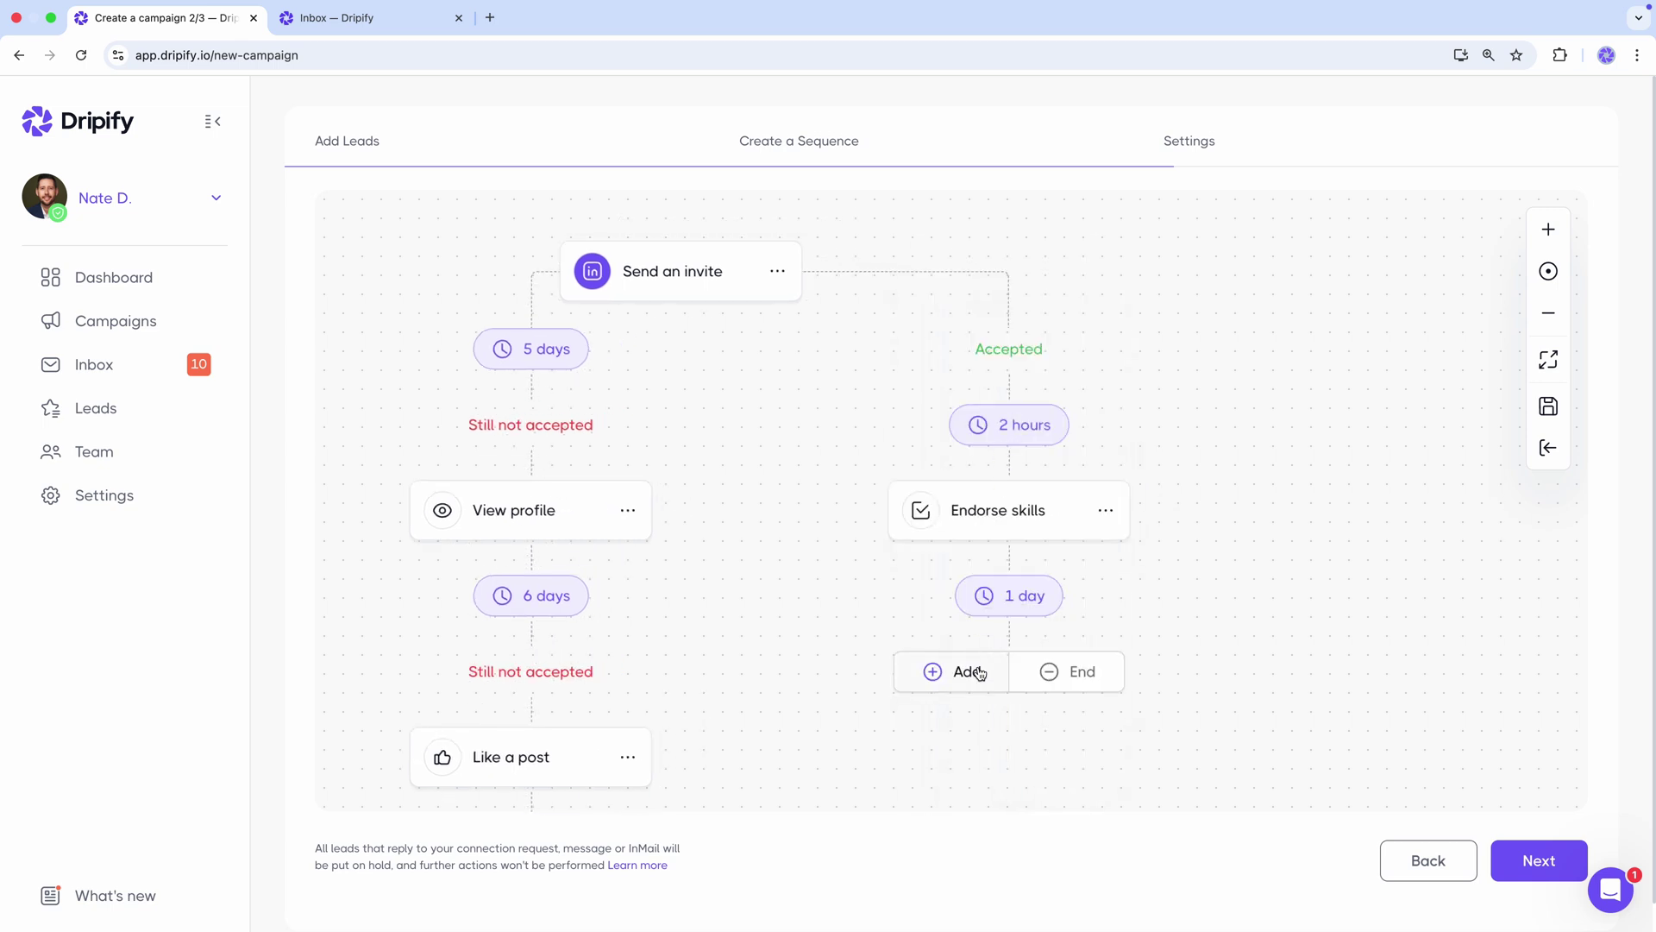
Add a Like a post step, a 2-day wait, and a LinkedIn Message step
click(976, 671)
click(1000, 481)
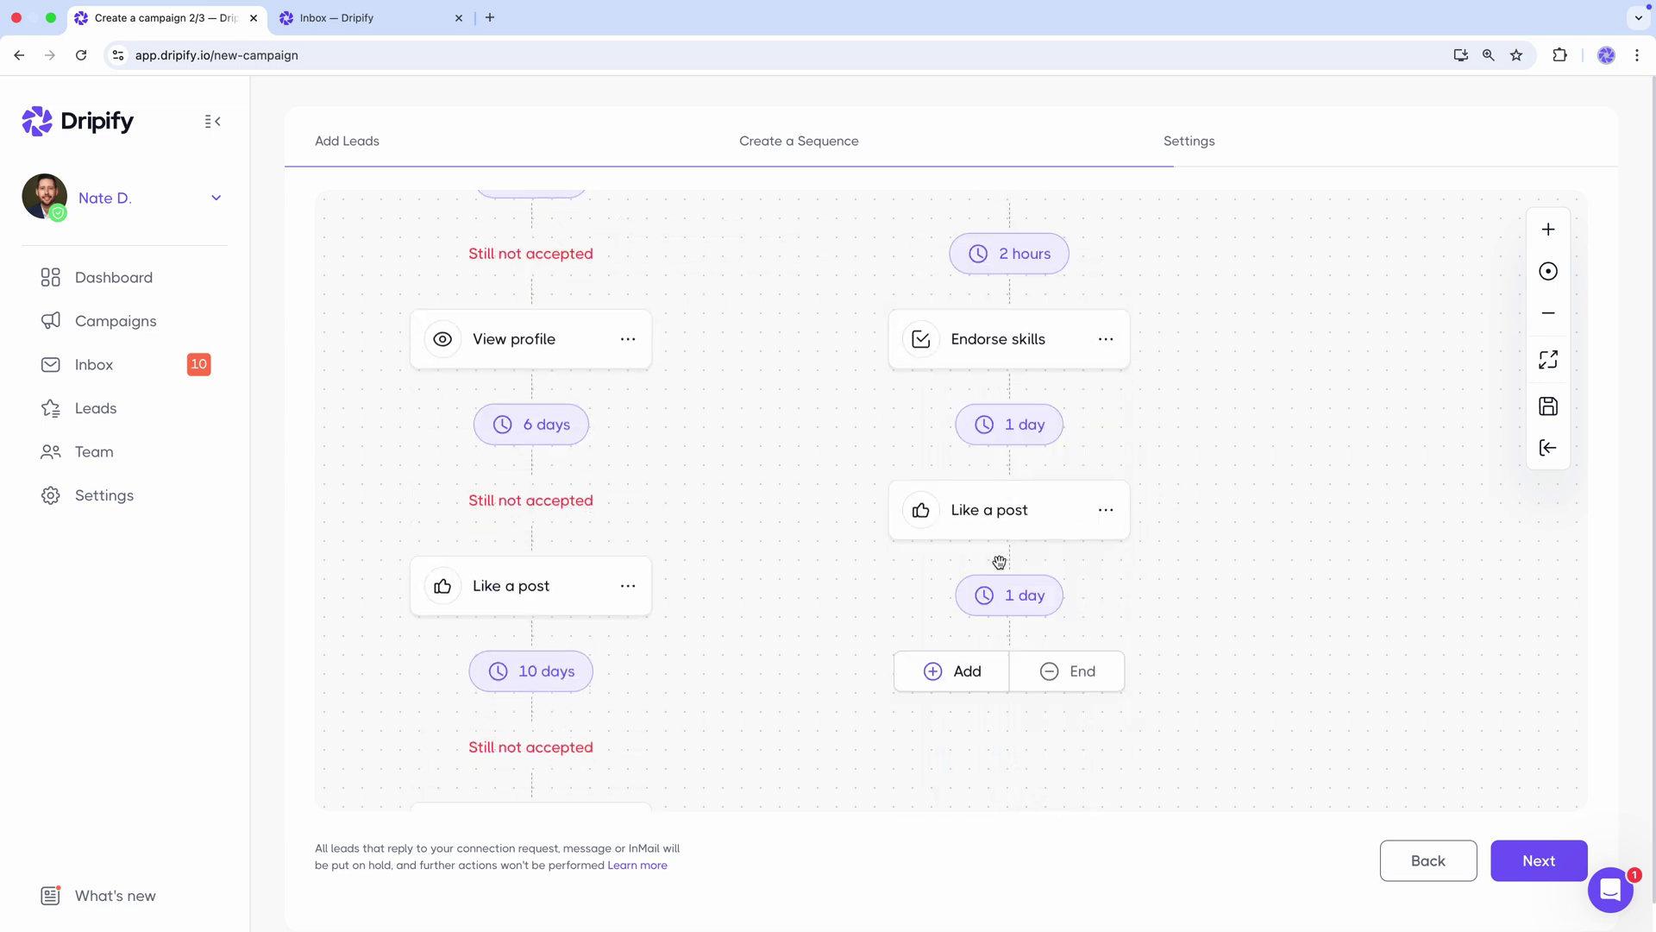
click(1001, 595)
text(2)
click(1000, 510)
click(977, 671)
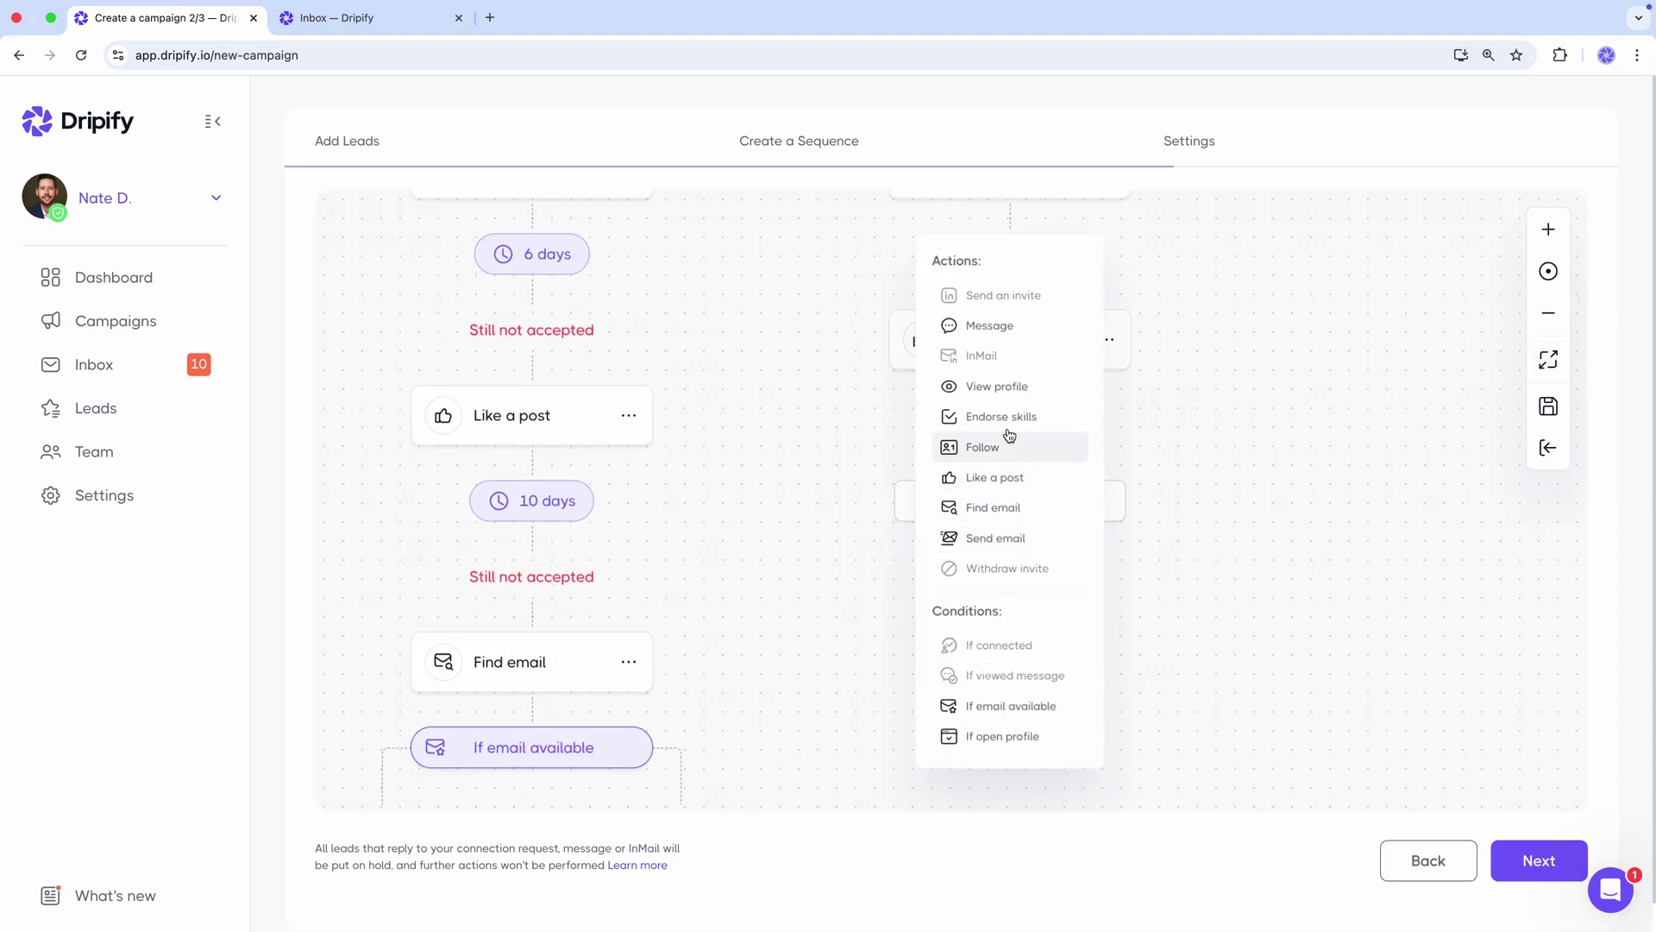
click(1028, 328)
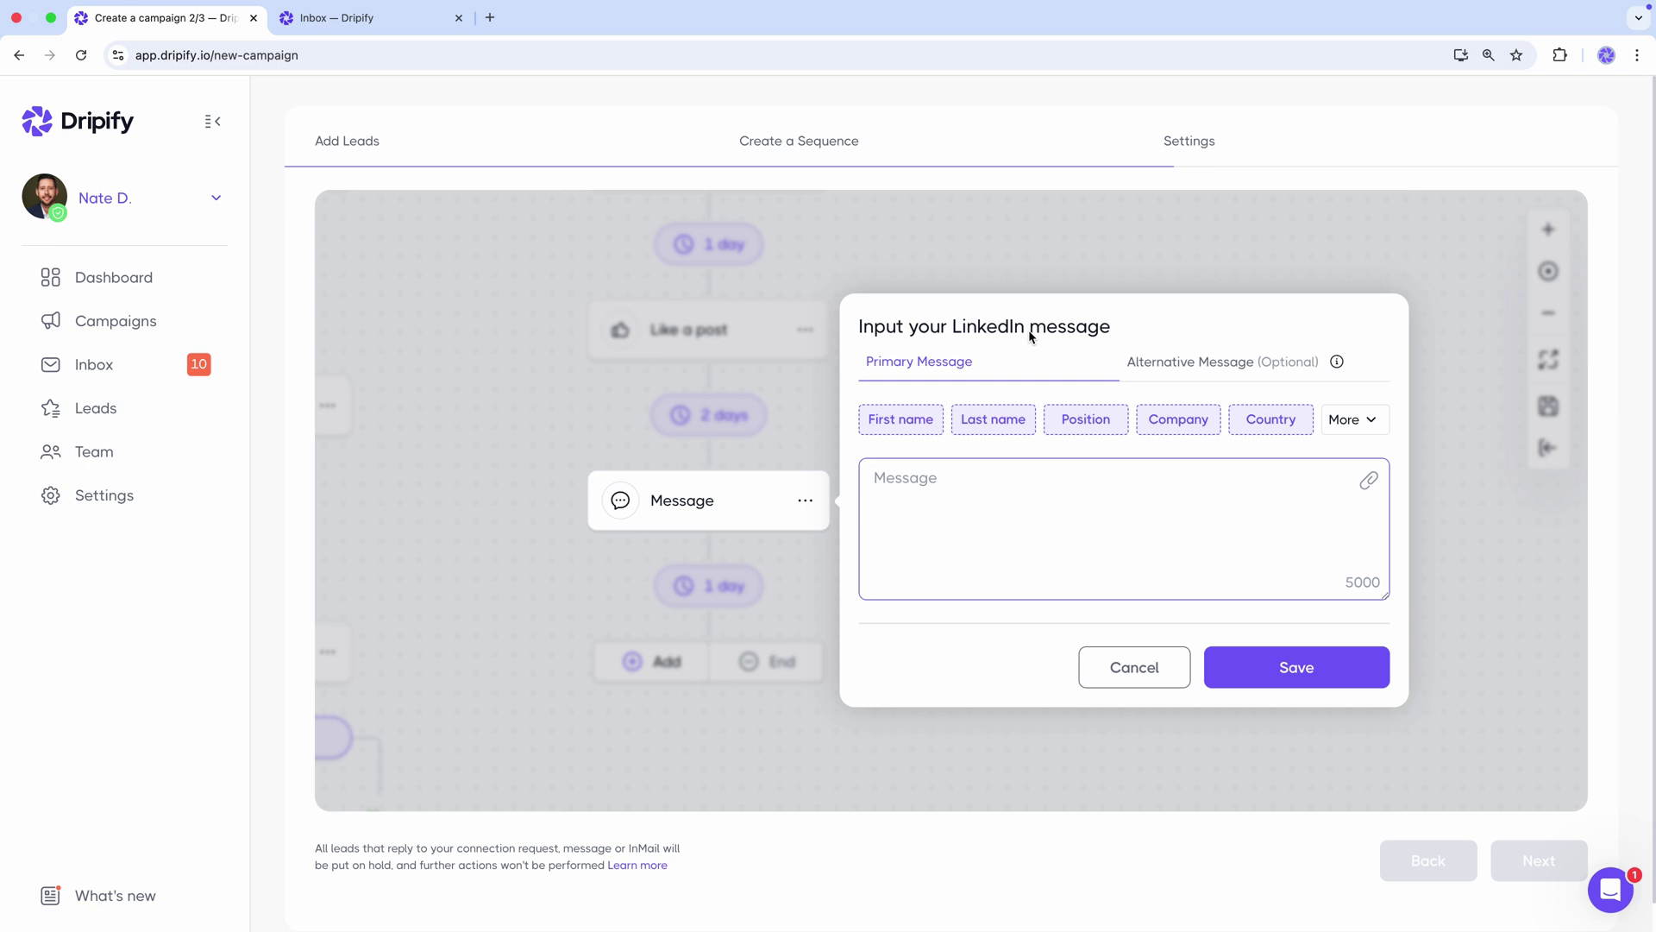
Write the message 'Hi {First name} Excited to be connected!' about a shared audience, and save
text(H)
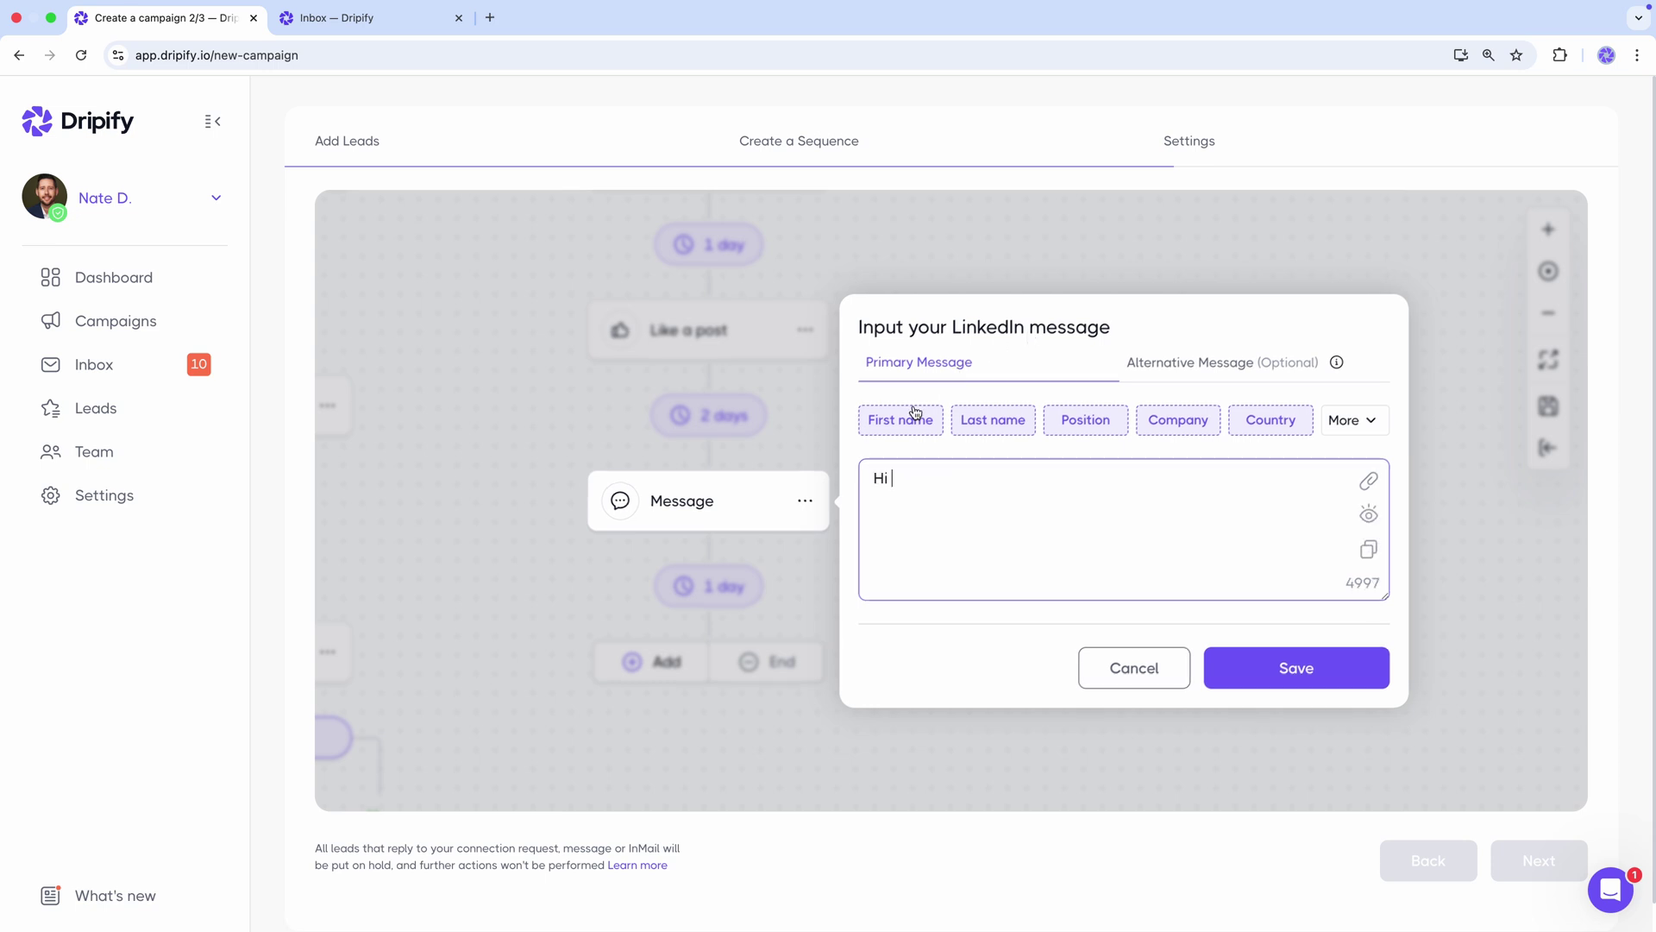
text(i)
click(916, 414)
text(Excited t)
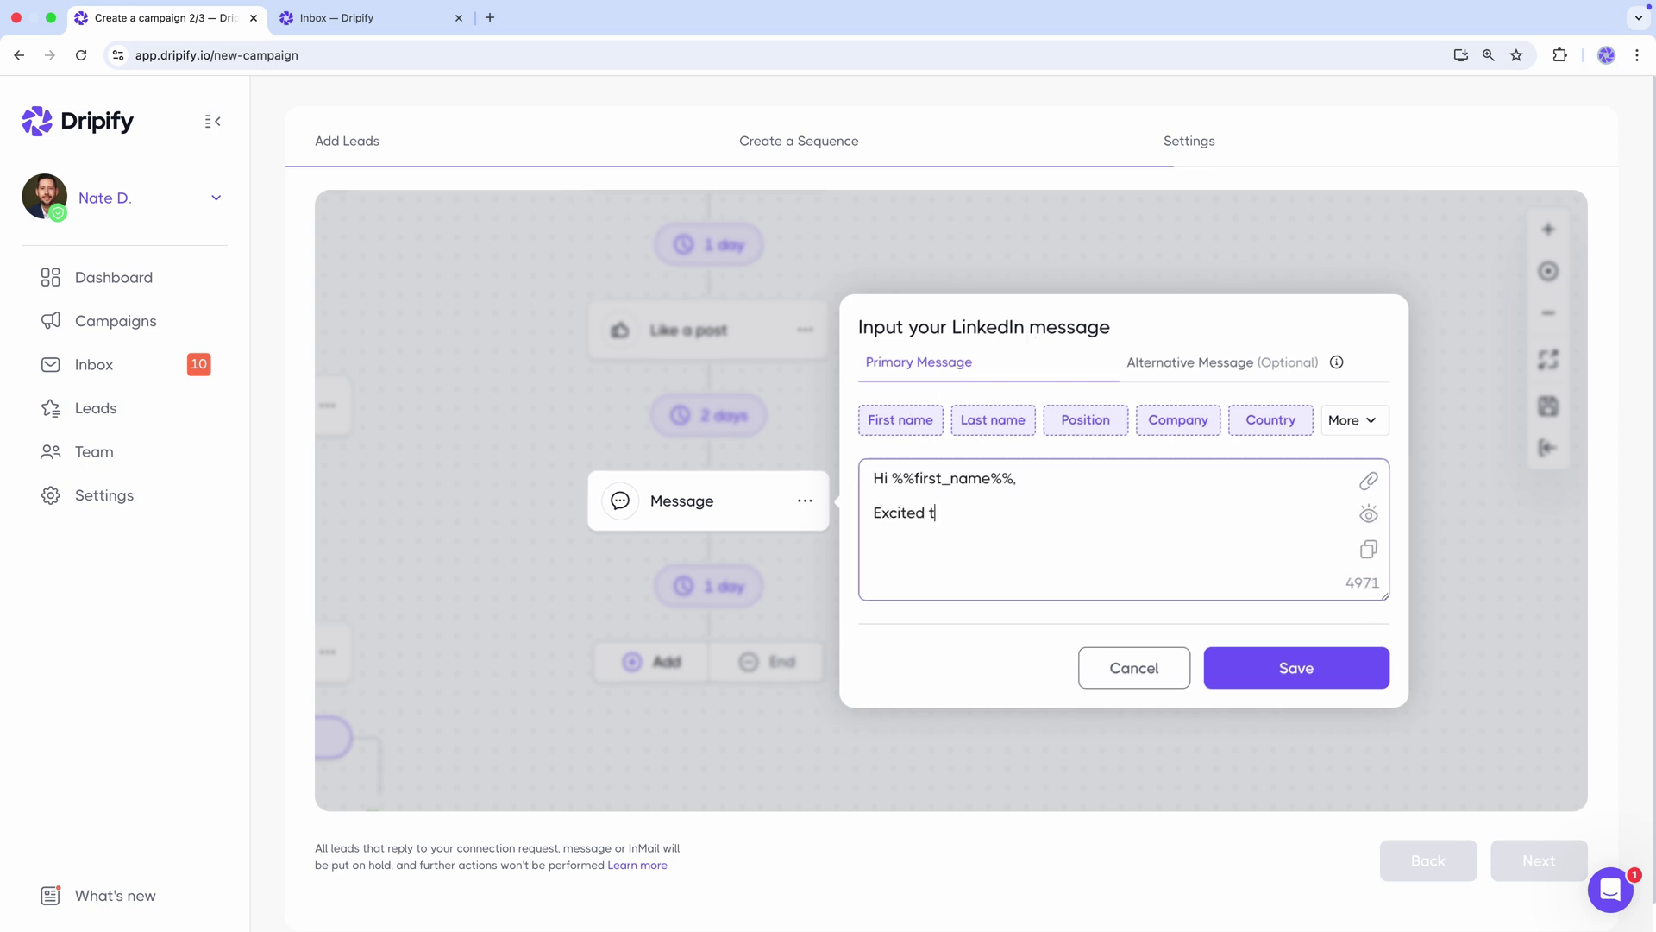
text(o be connected!)
key(Return)
key(Return)
text(I noticed we share a focus on a similar audience. I think we could share some valuable insights down the road when our schedules align.)
key(Return)
key(Return)
text(Nate)
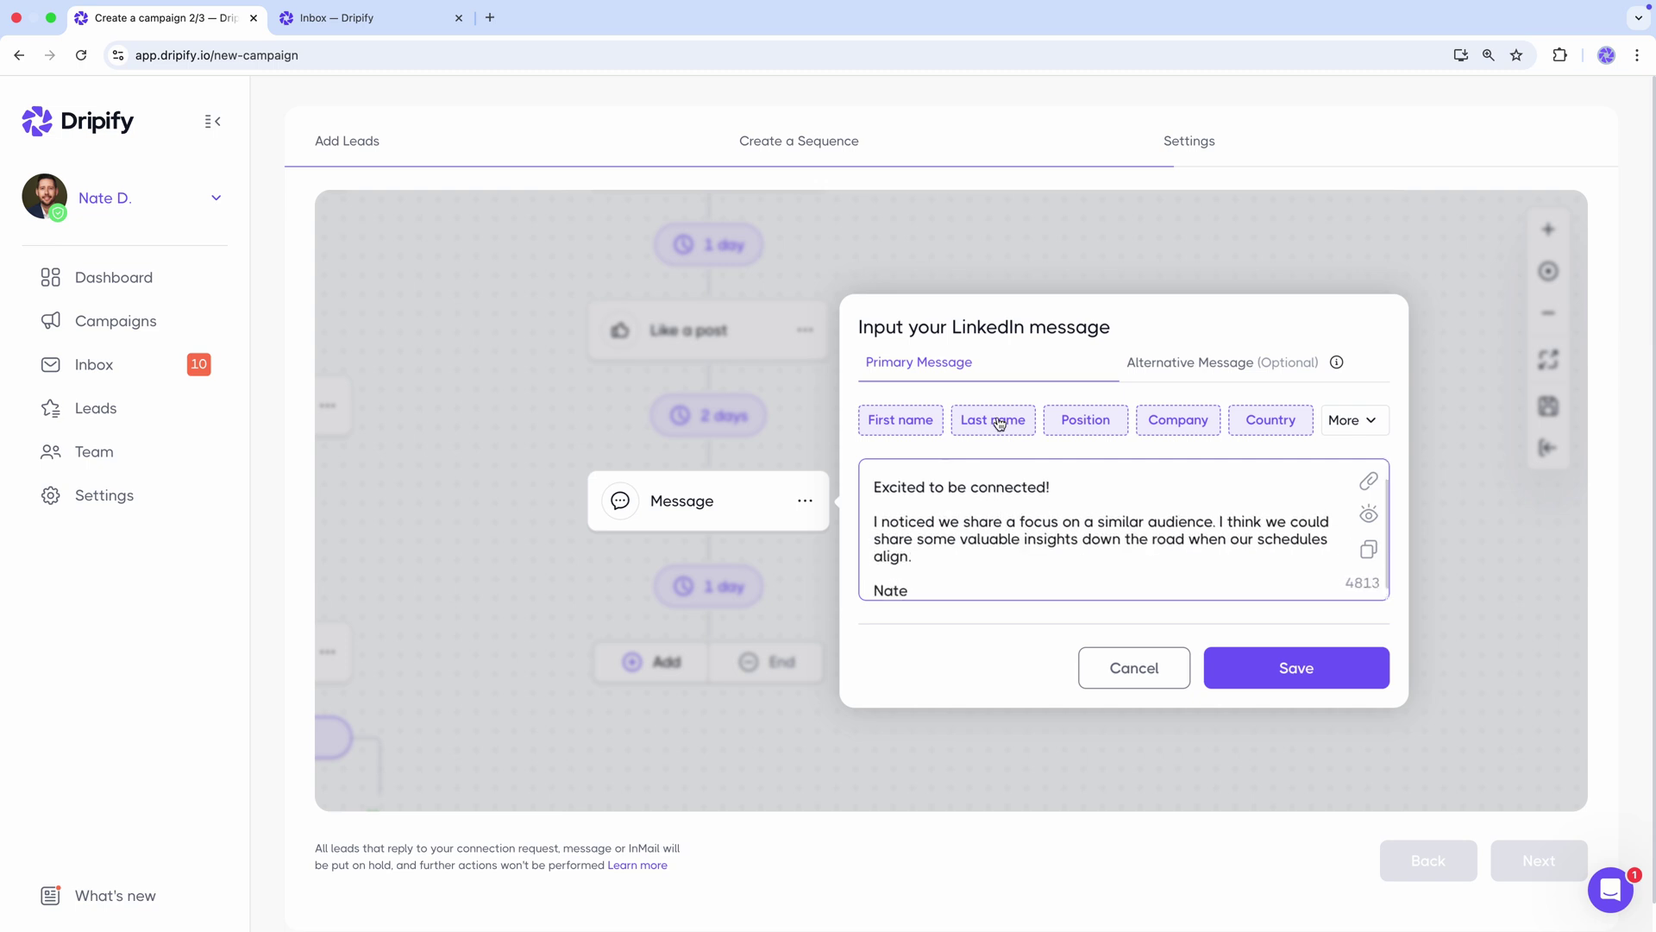
click(1283, 668)
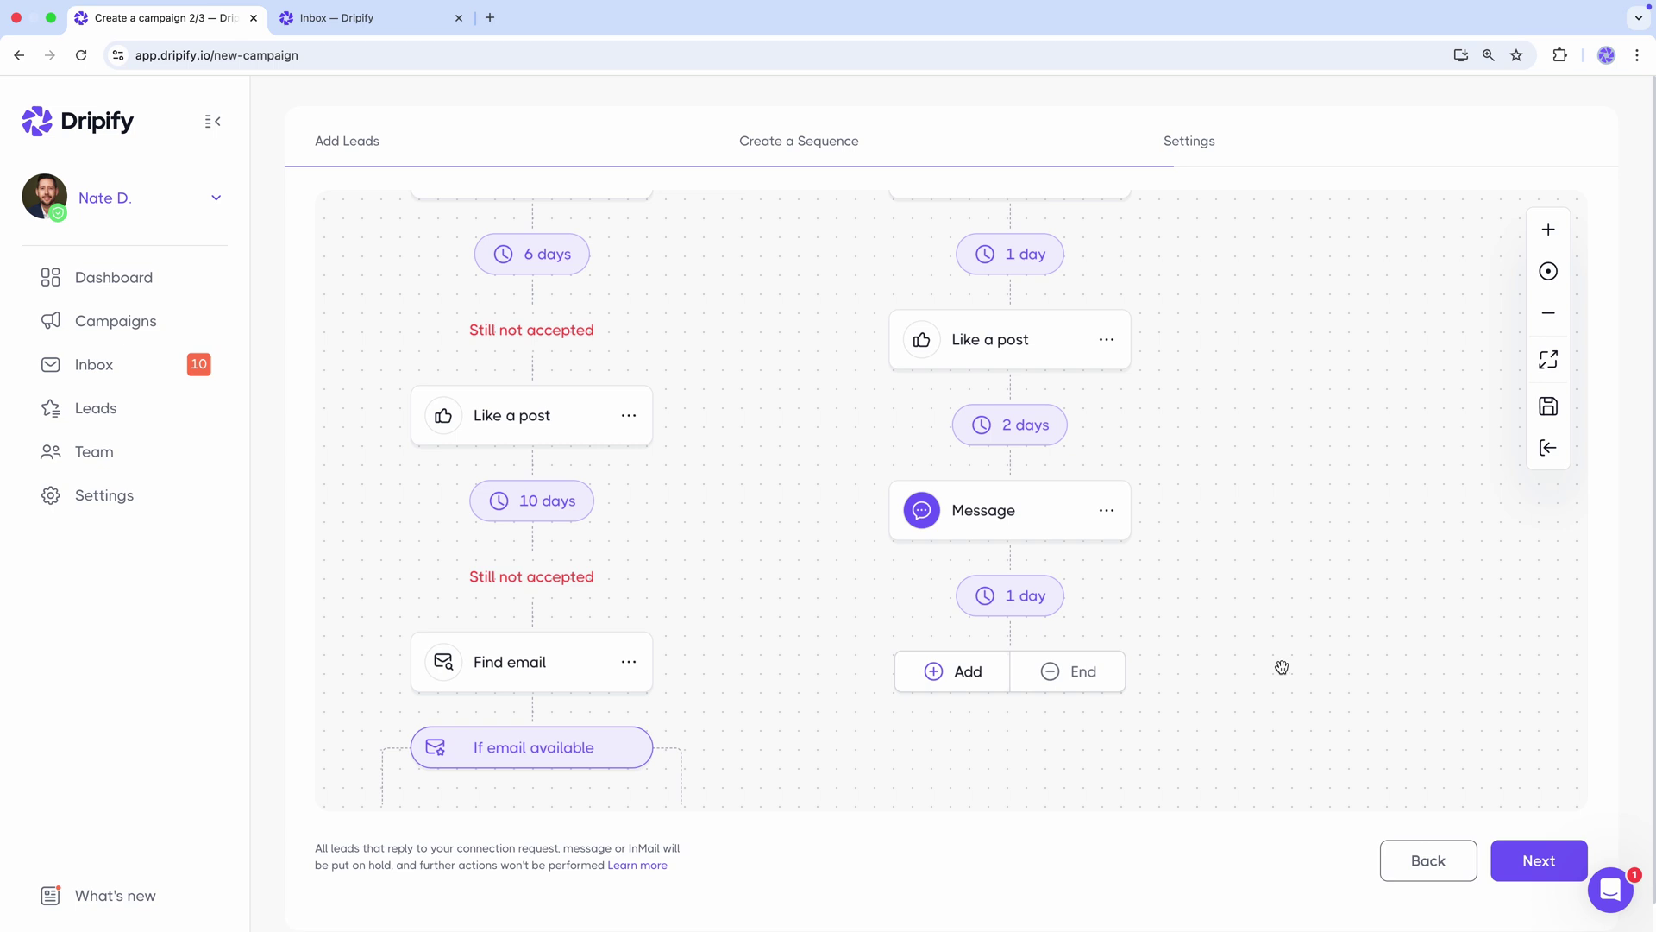
Set a 3-day wait after the first message, add View profile, then a new Message step
click(1011, 600)
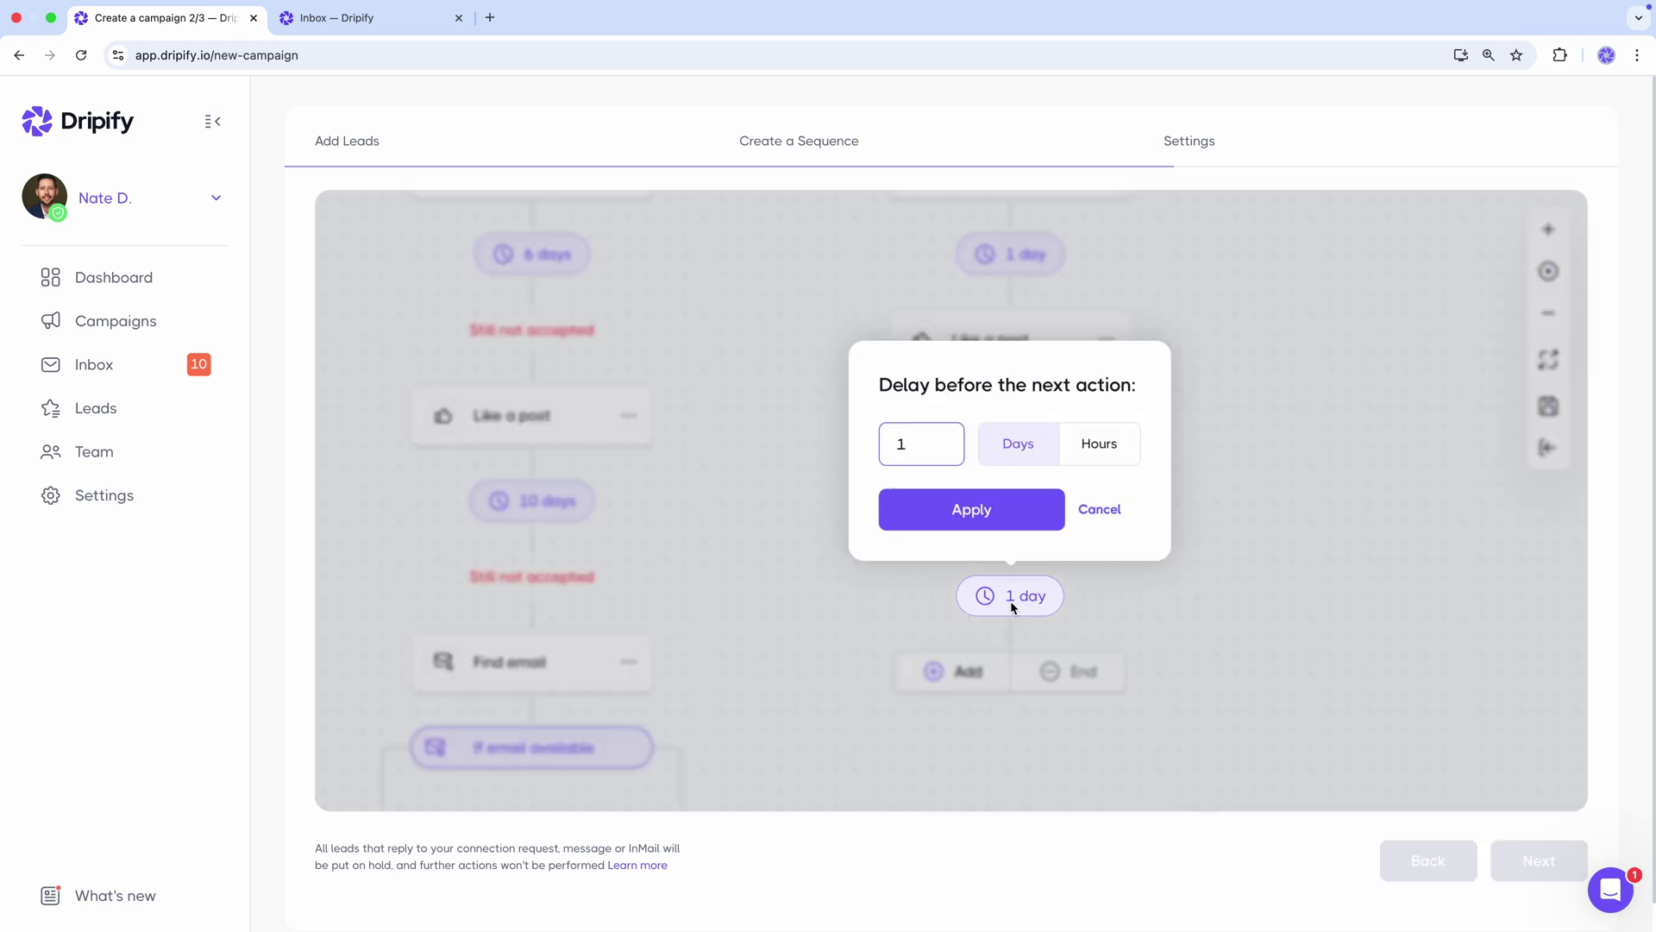
text(3)
click(973, 511)
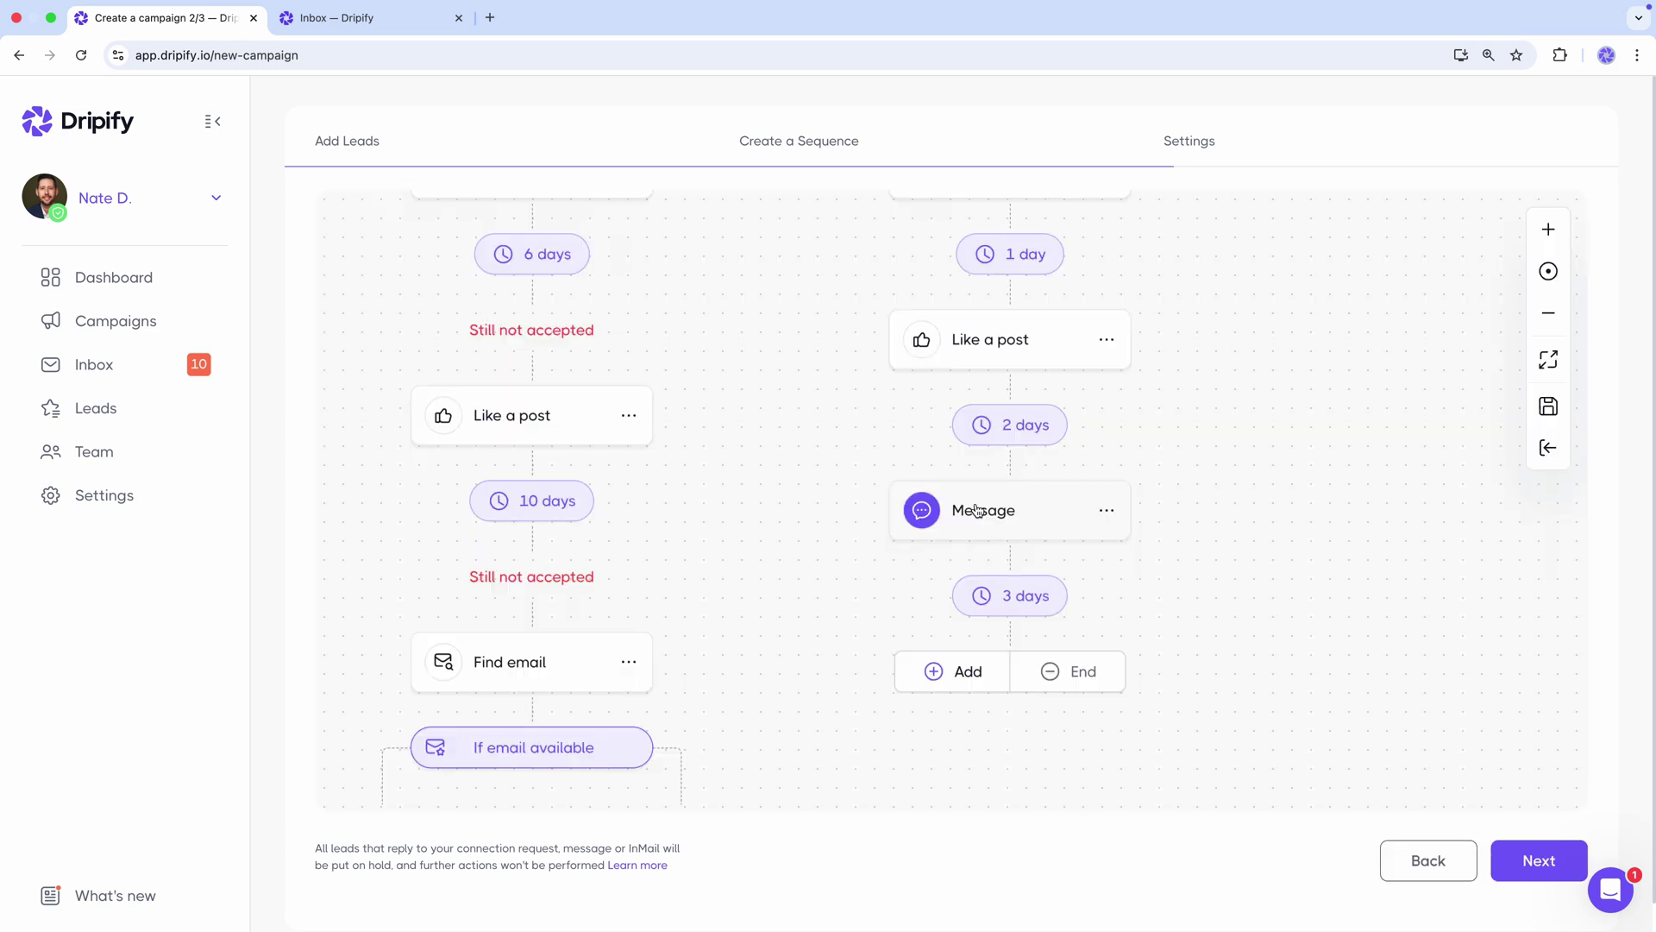
click(970, 672)
click(991, 394)
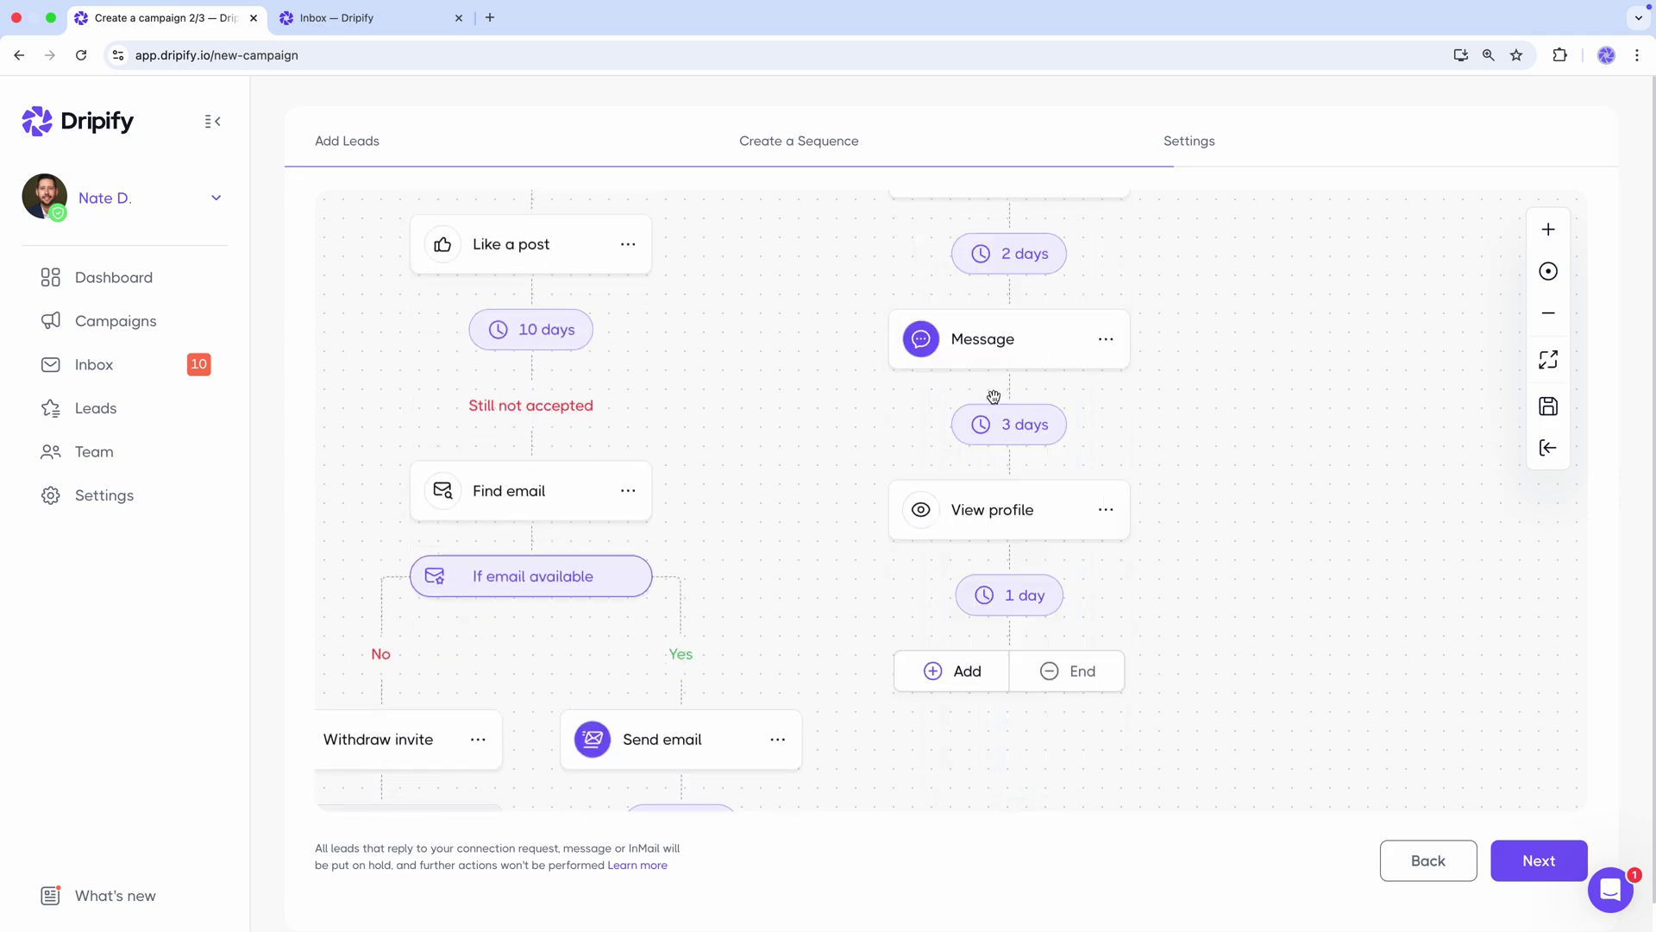
click(958, 669)
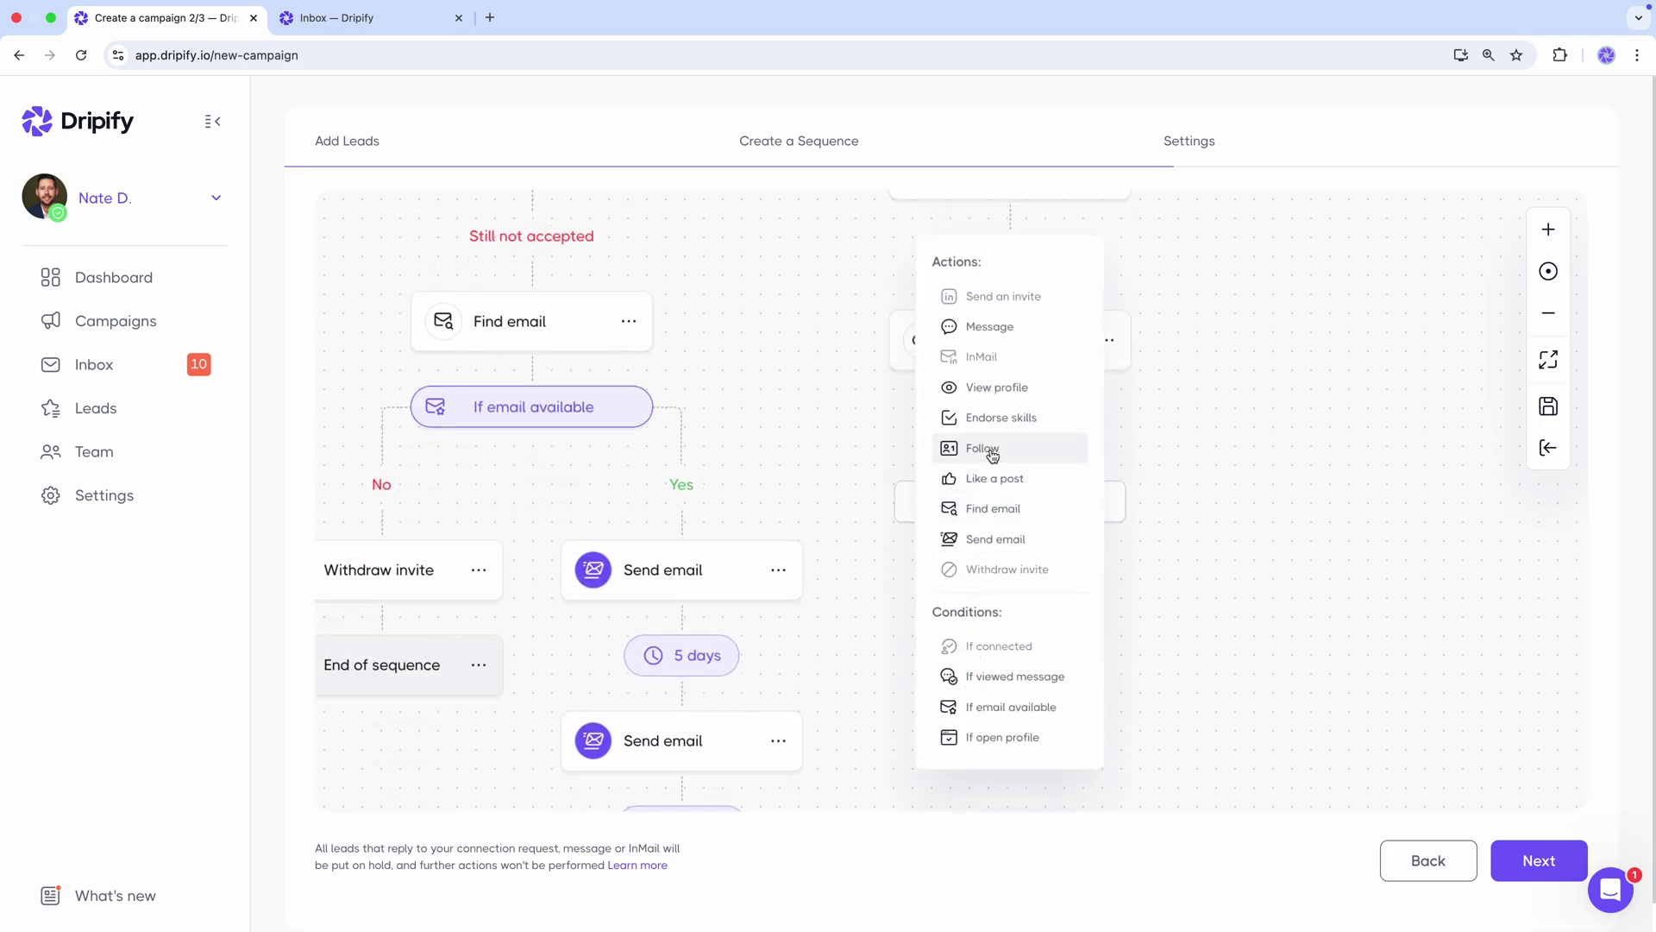
click(992, 327)
Write the {First name} message asking 'Are you available on Monday or Tuesday next week?' and save
text(Hi)
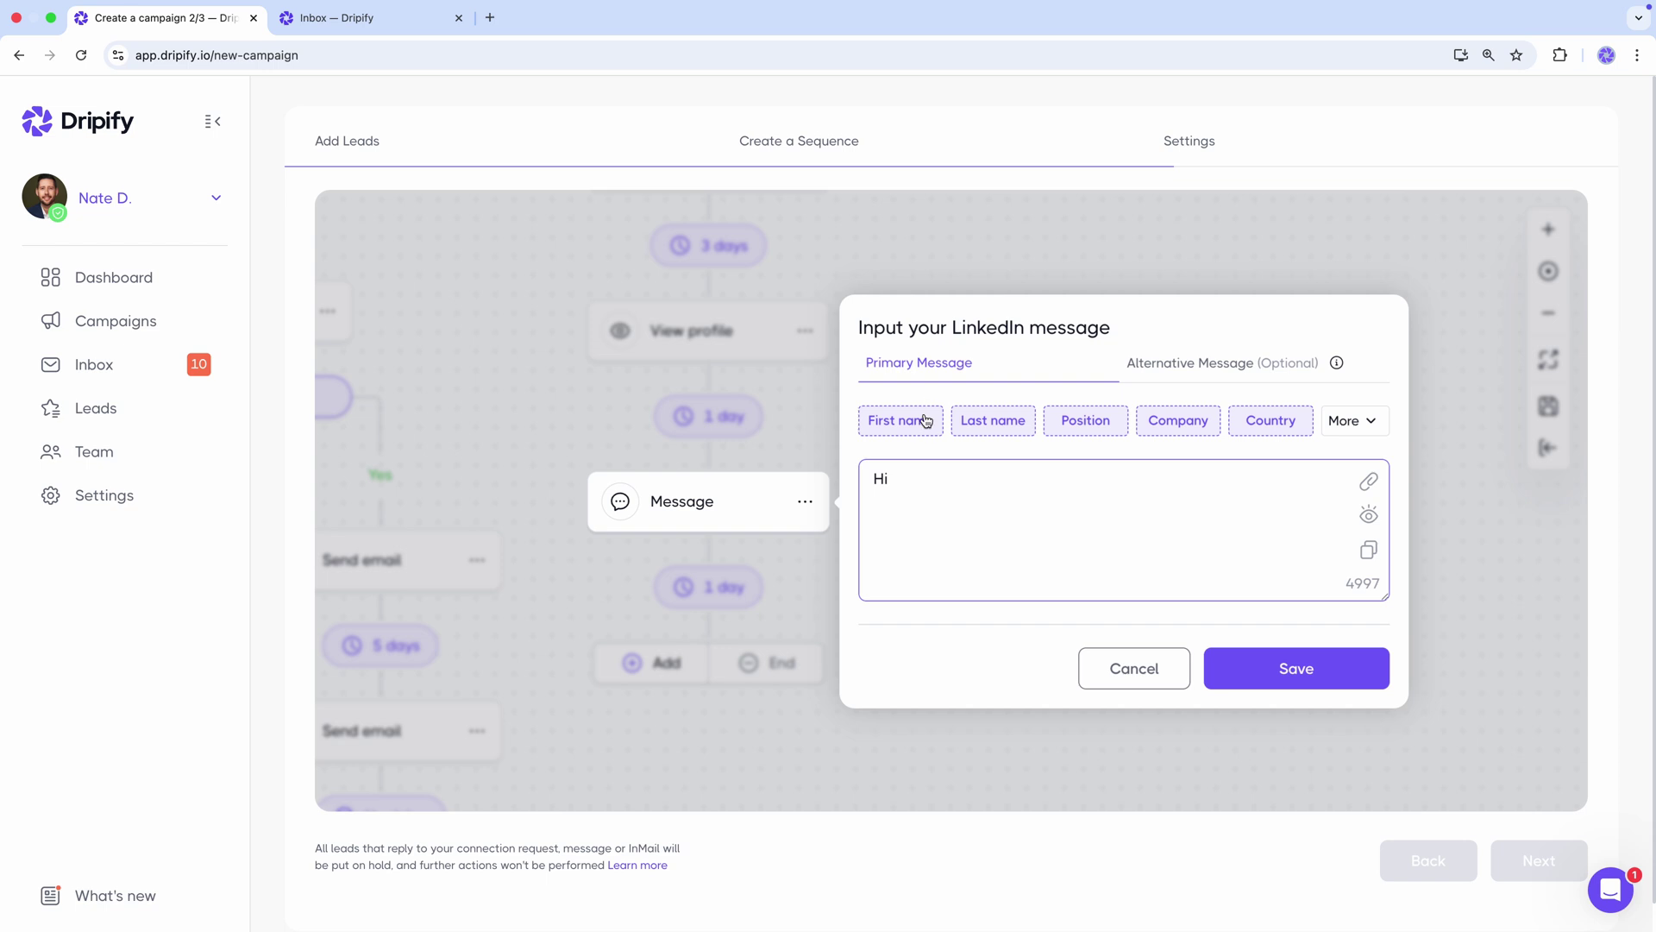
click(914, 422)
text(,)
key(Return)
key(Return)
text(I see you've built some presence on LinkedIn. I'm interested in hearing what results you and your team have seen so far. If you're open to it, I'd love to discuss a few ways to potentially improve those results.)
key(Return)
key(Return)
text(Are you available on Monday or Tuesday next week?)
key(Return)
key(Return)
text(Looking forward to hearing from you)
key(Return)
text(Nate)
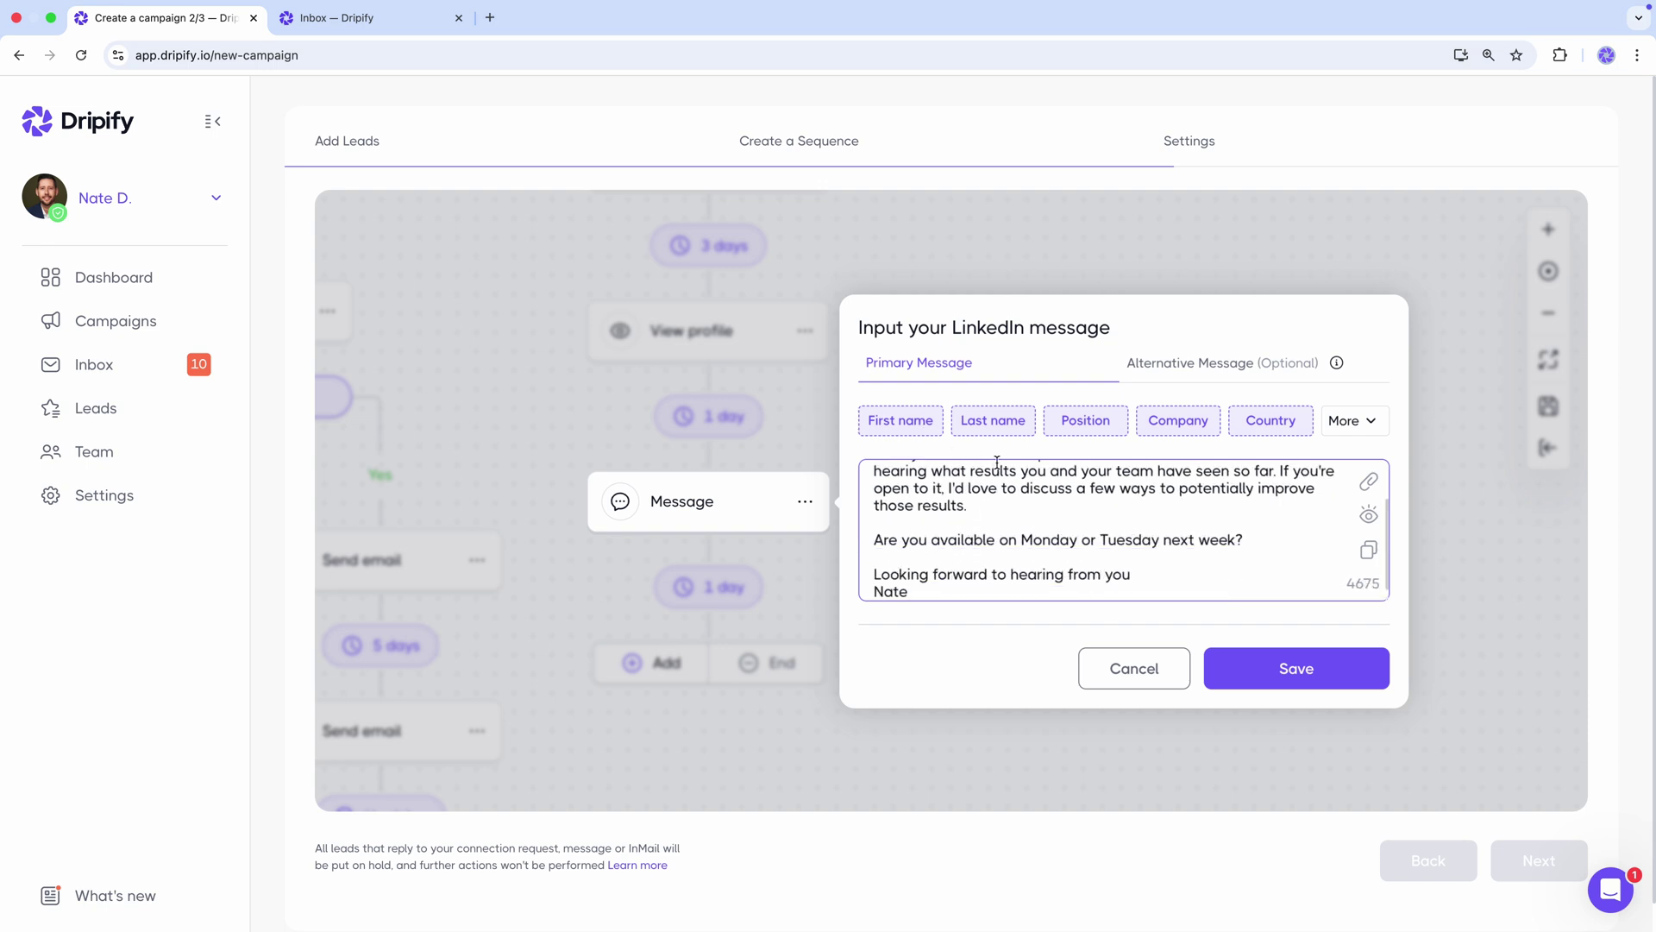
click(1293, 661)
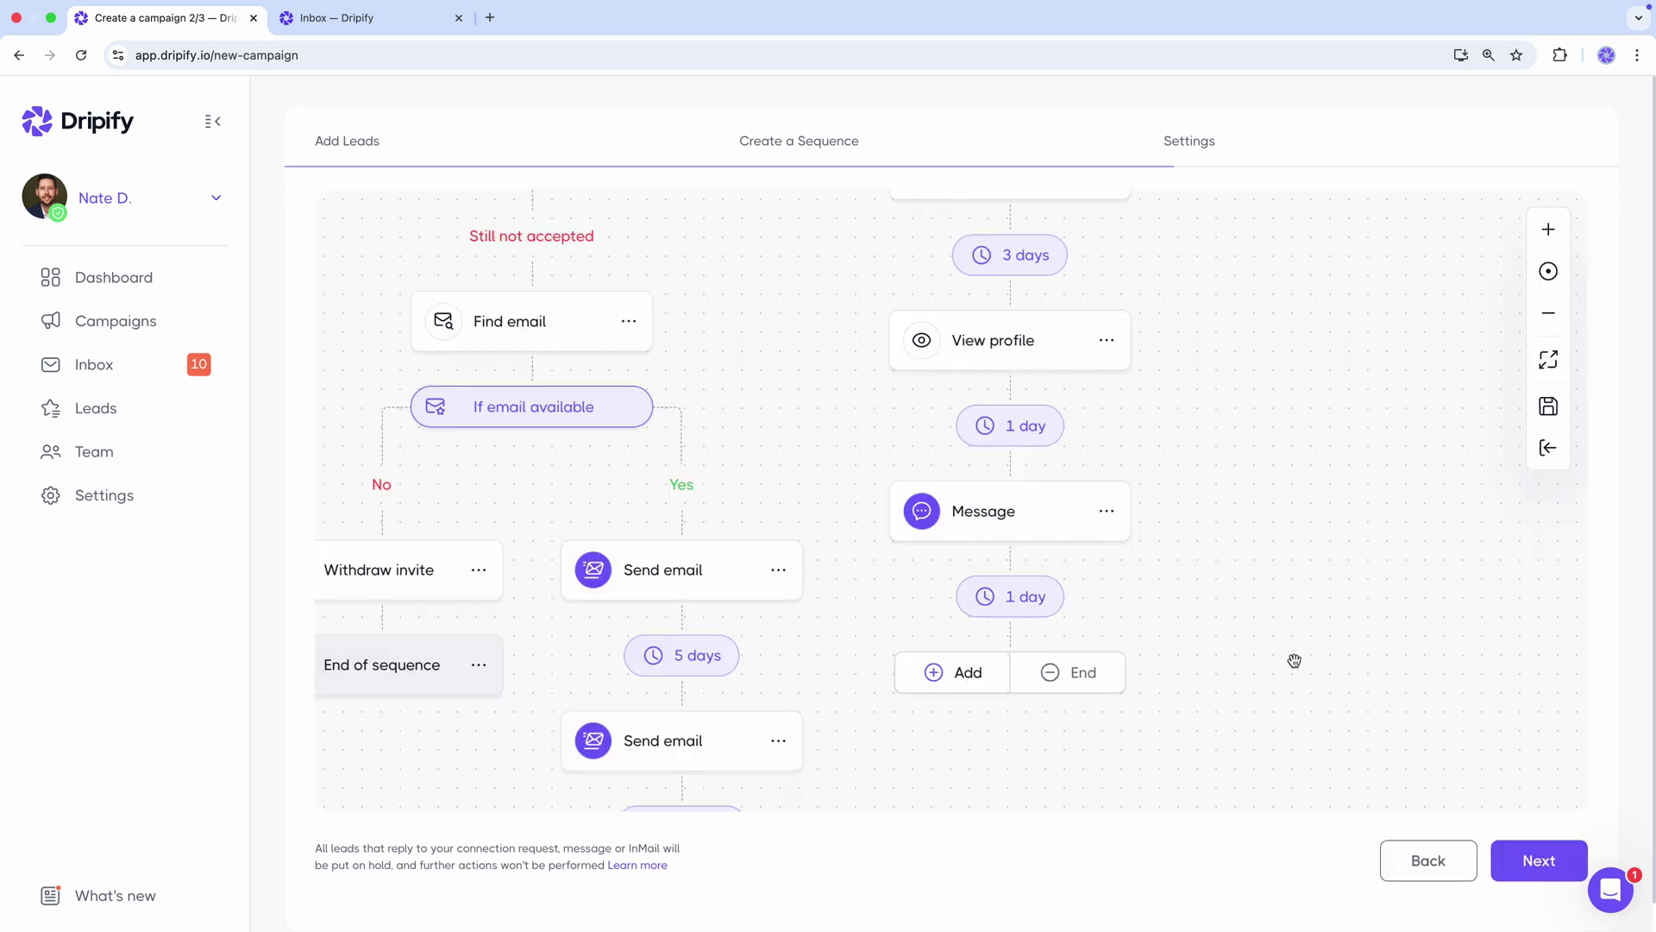
Set a 7-day wait after the meeting request and add a follow-up Message step
click(1013, 596)
text(7)
click(999, 521)
click(977, 674)
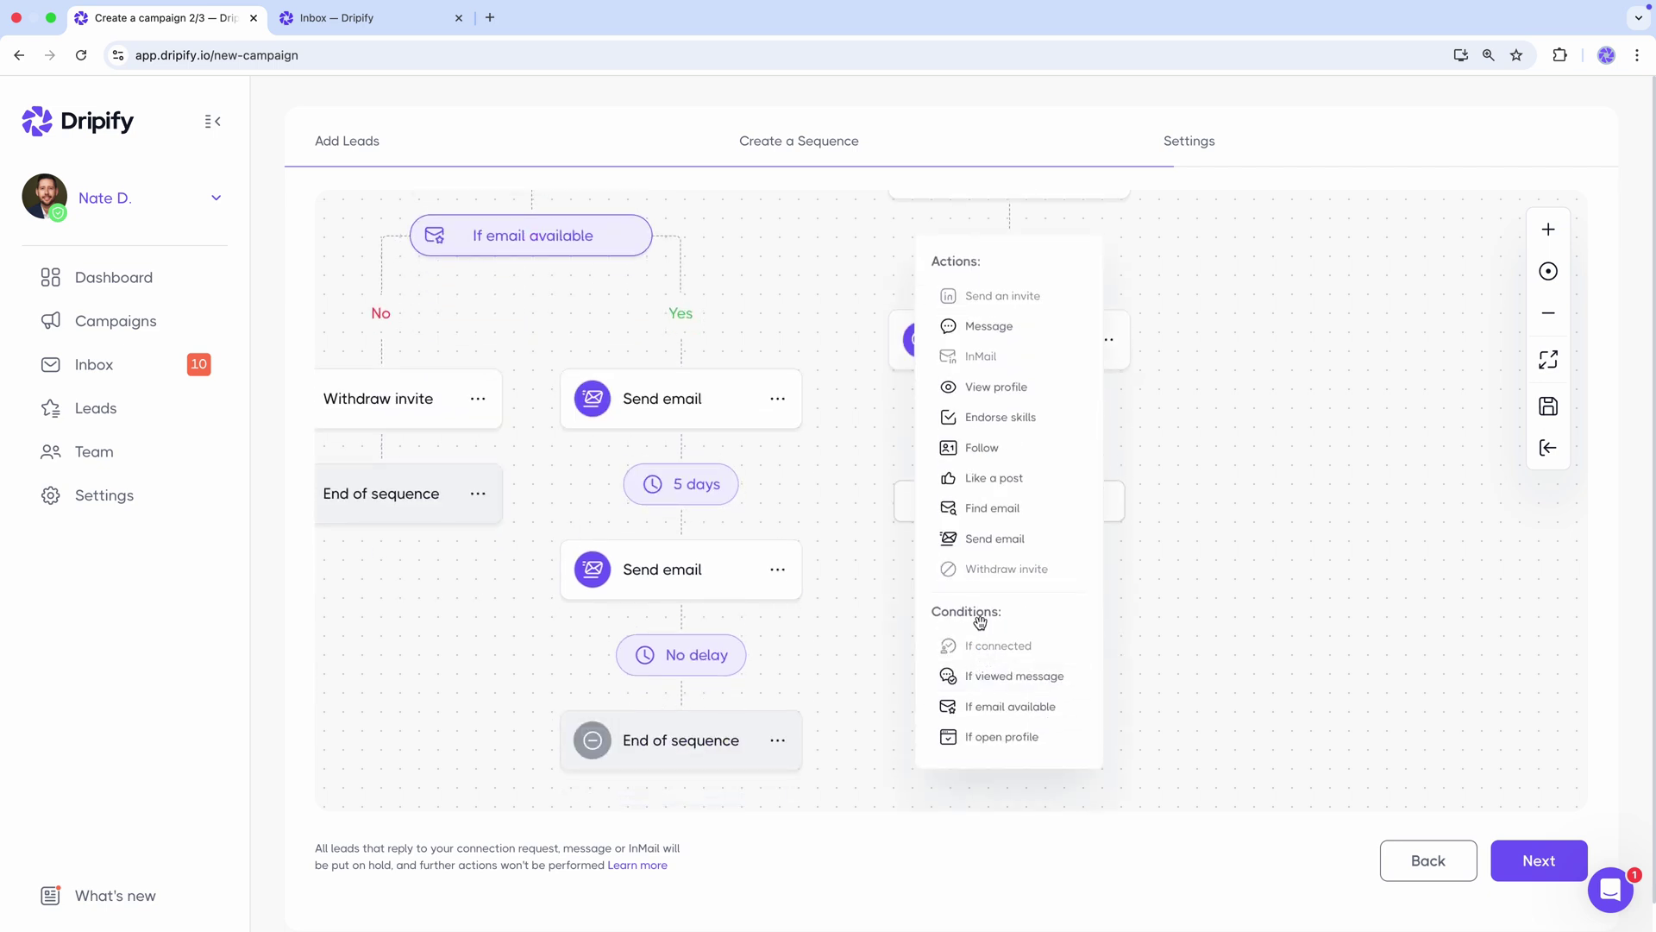
click(1007, 333)
Write the check-in message with {First name} and {Company} tags and save it
text(Hi)
click(901, 420)
text(,)
key(Return)
key(Return)
text(Just checking in to see if you ha)
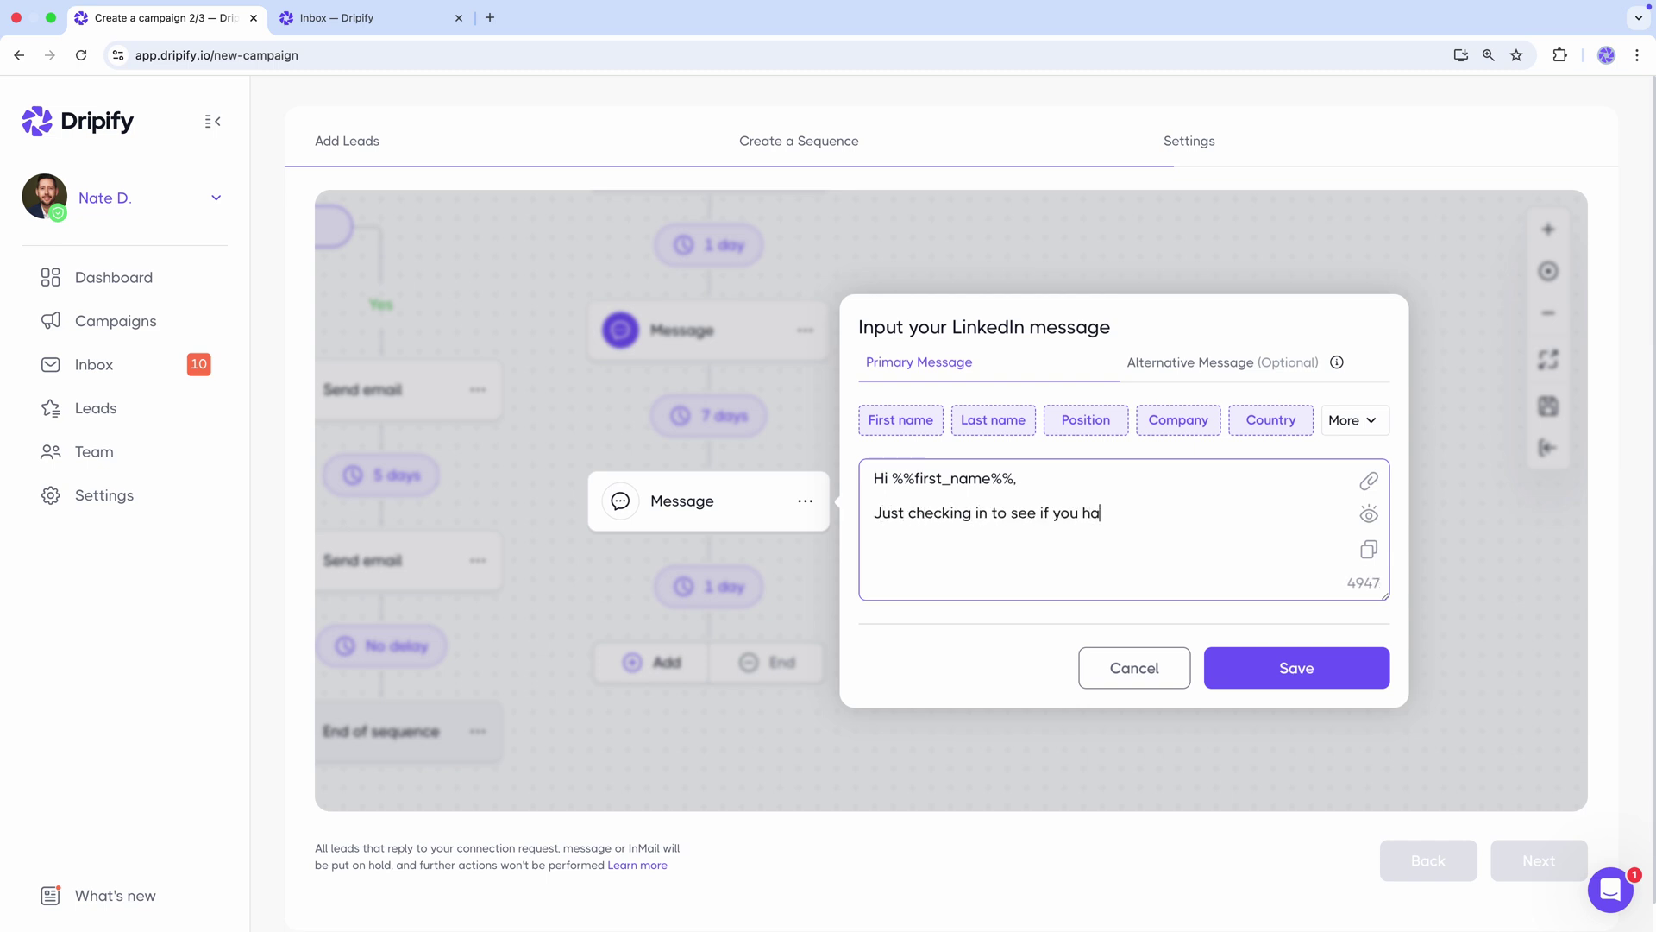
text(d a chance to review my previous message. I'm still excited about the possibility of helping your team with sales )
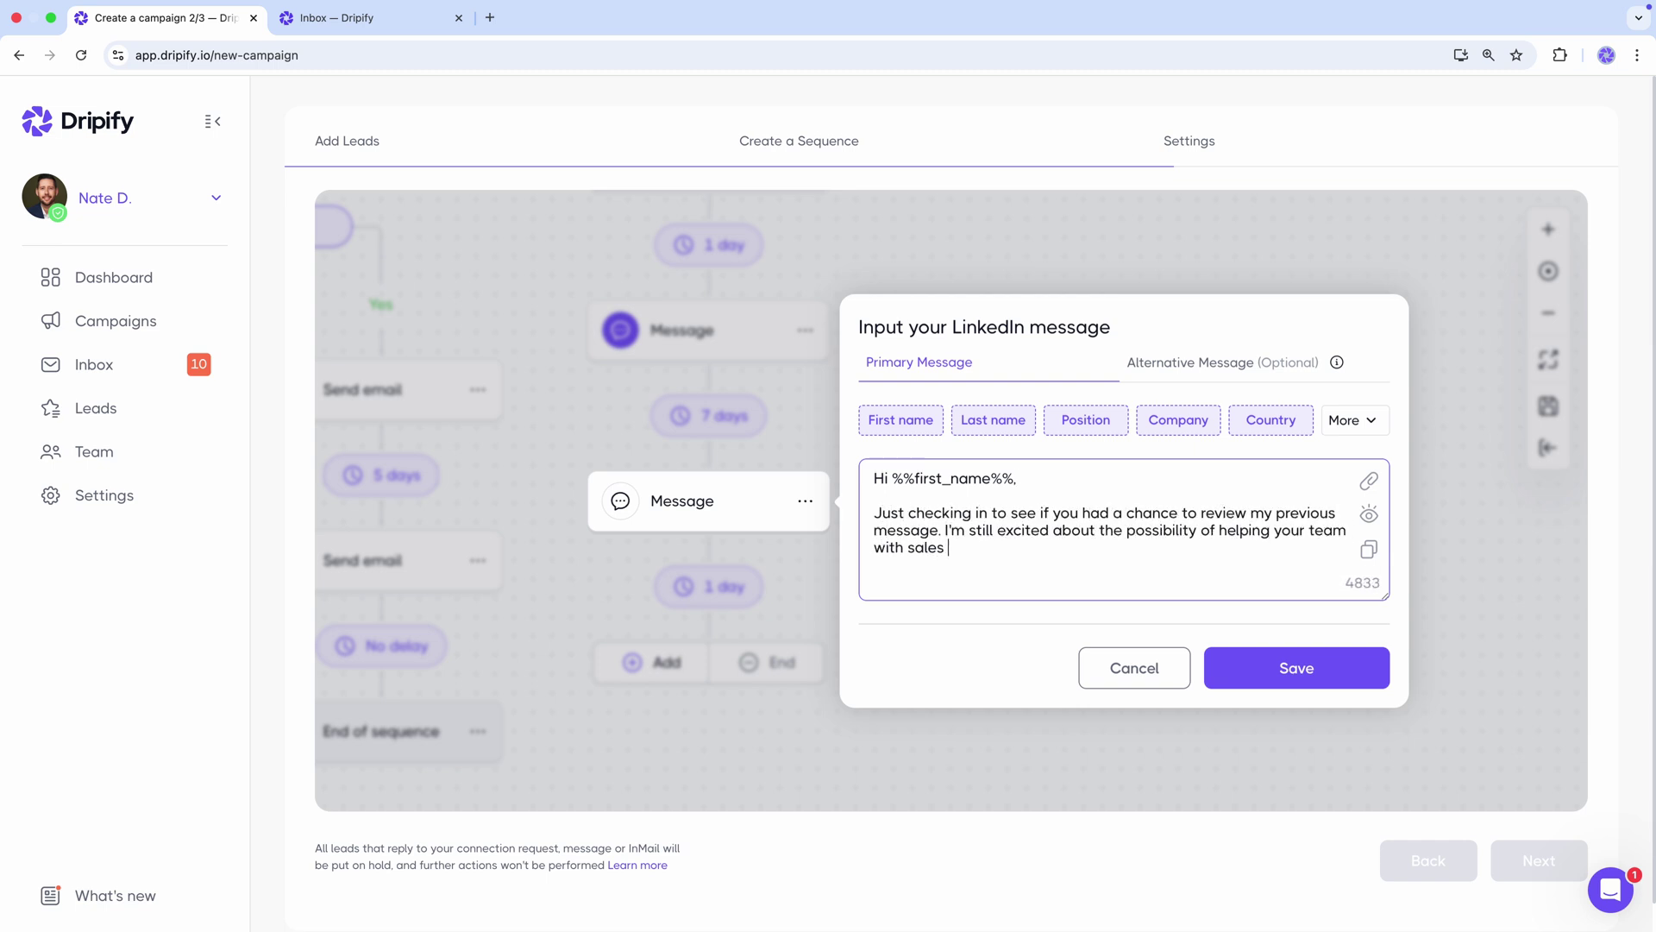
text(outreach and would love to chat about how our tool could make a difference for)
click(1178, 421)
text(.)
key(Return)
key(Return)
text(Let me know if you're interested or if there's a better time to connect.)
key(Return)
key(Return)
text(Nate)
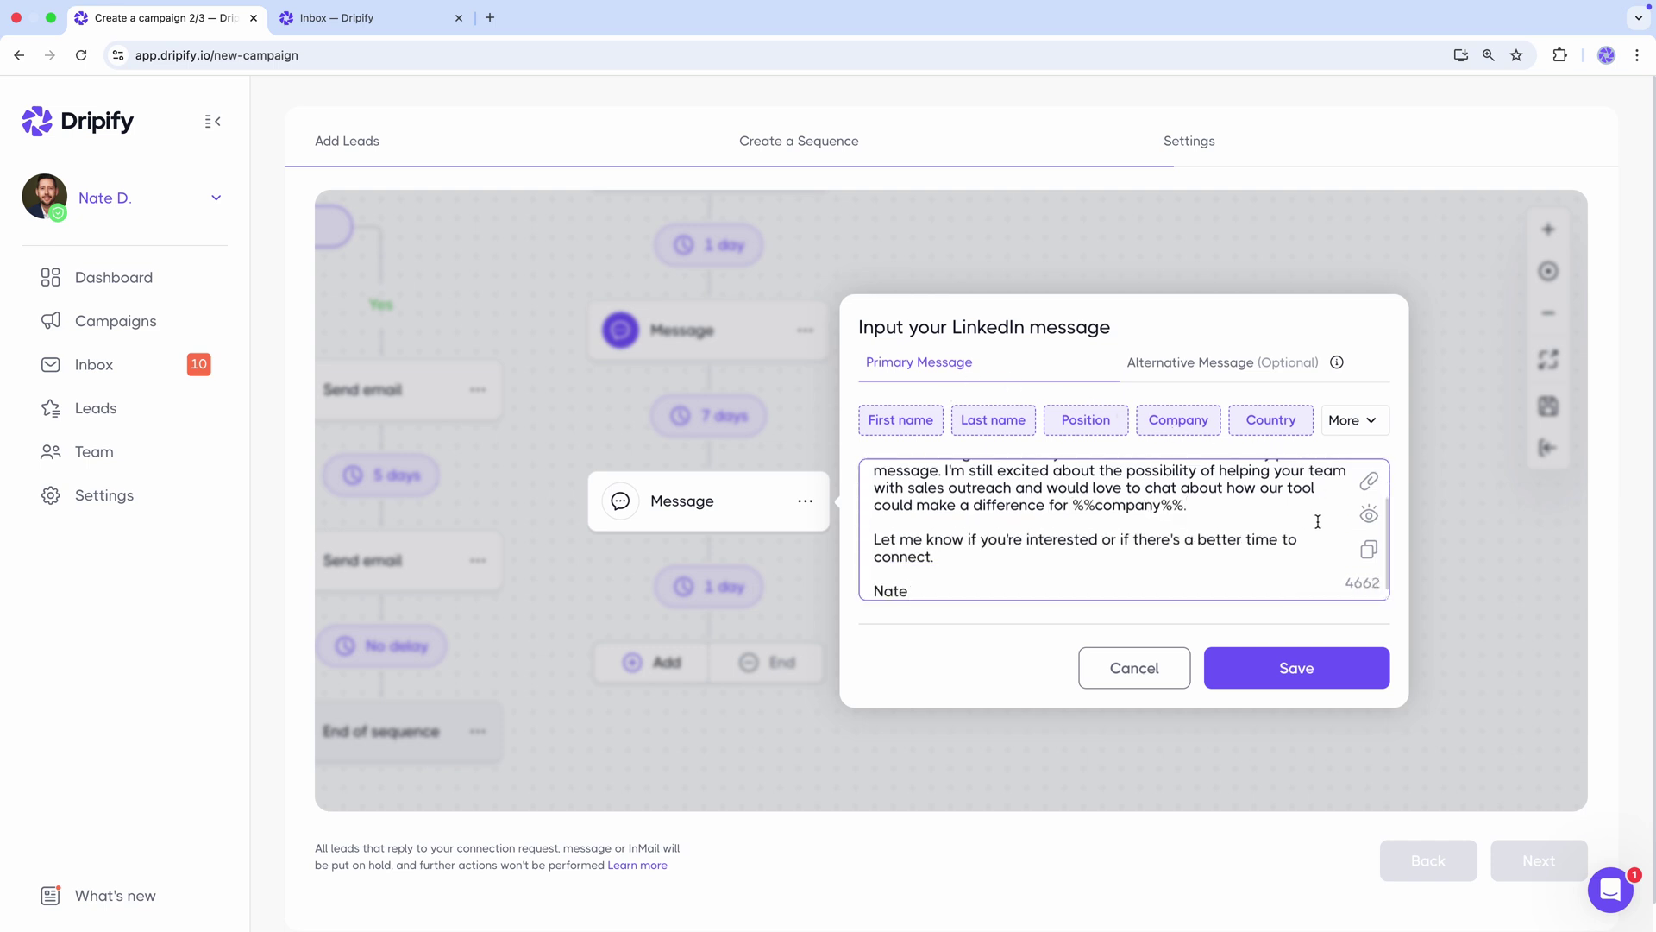
click(1305, 667)
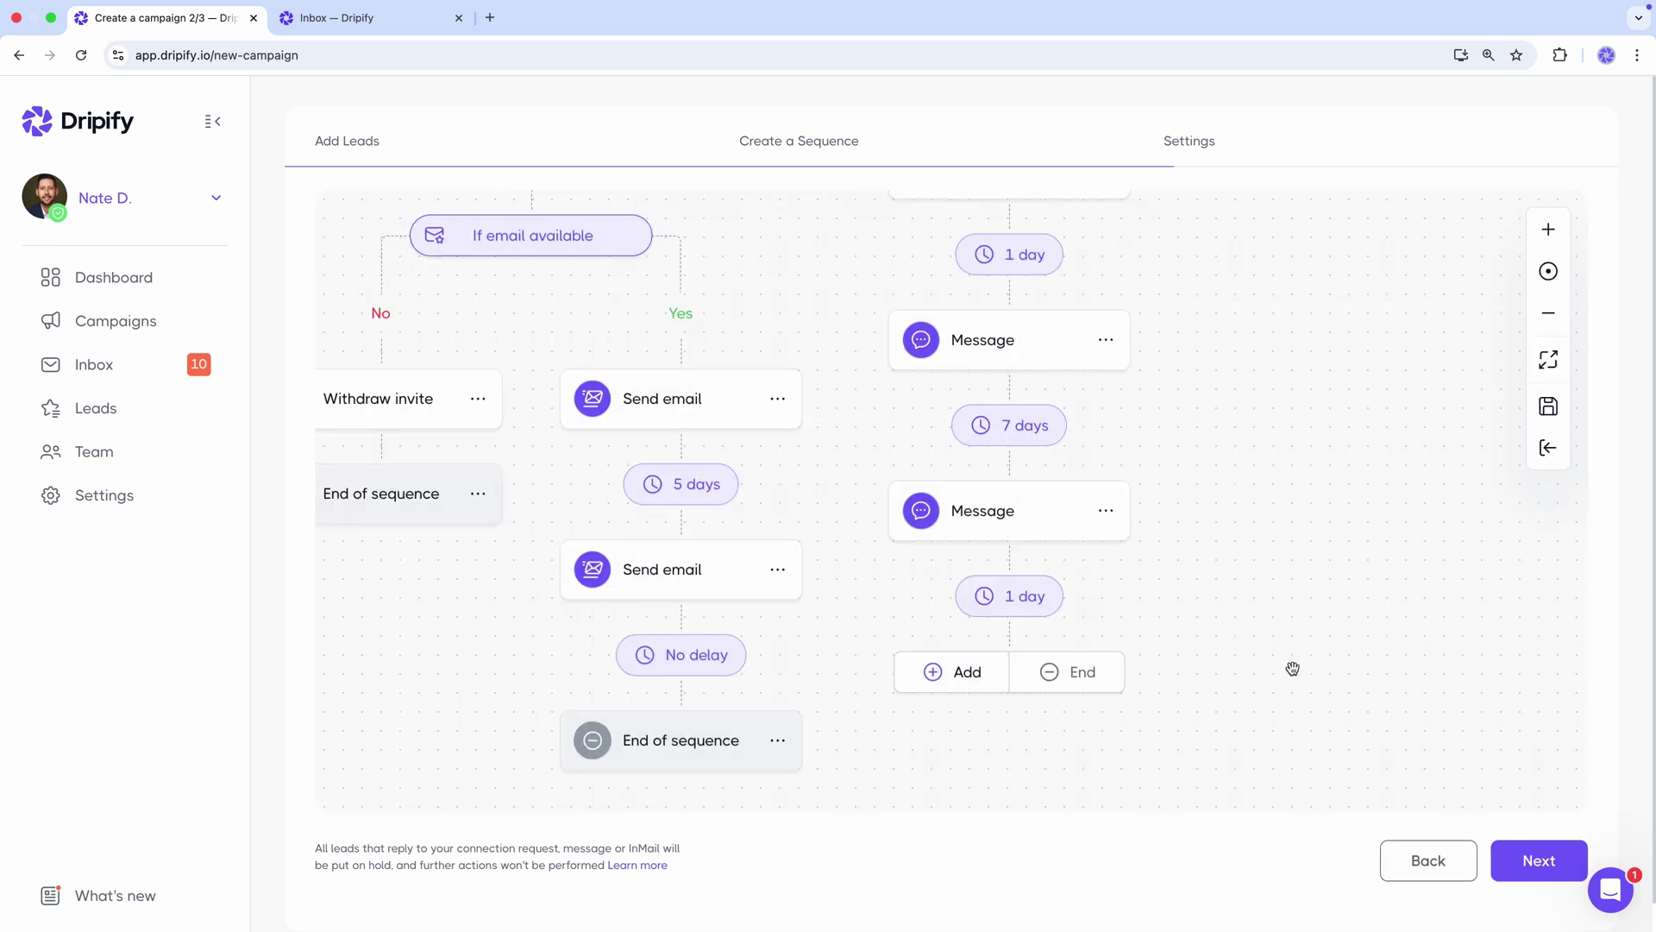
Close the Accepted branch with End of sequence after the last follow-up message
click(1102, 676)
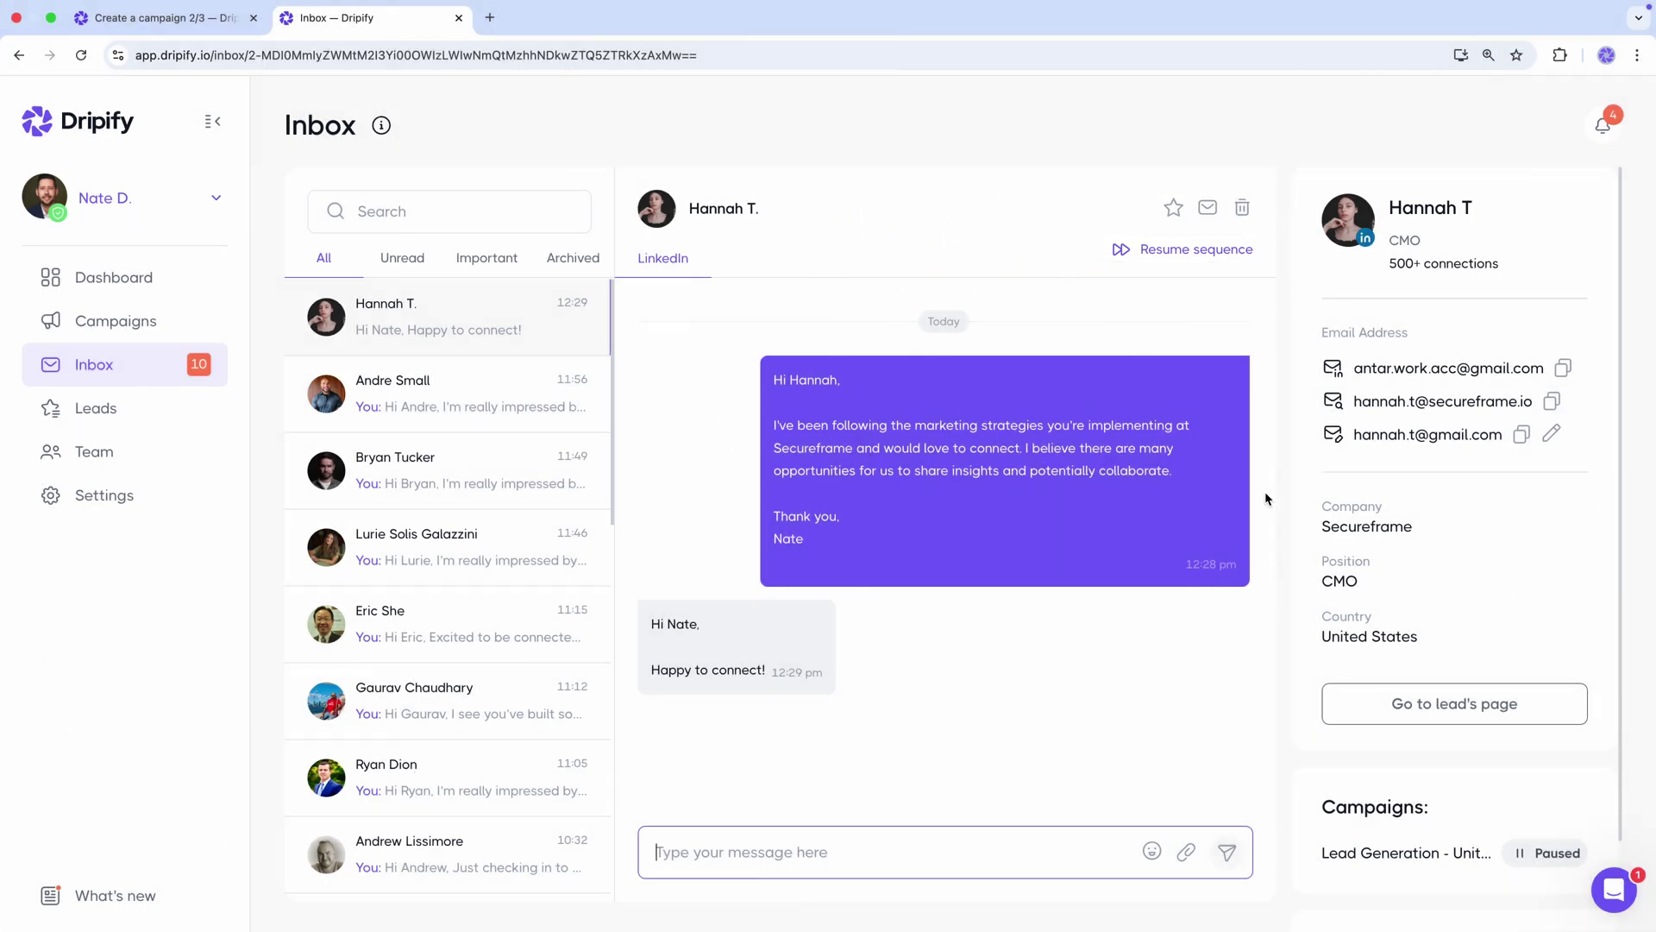
From the lead's page, resume the paused sequence and confirm in the dialog
click(1438, 706)
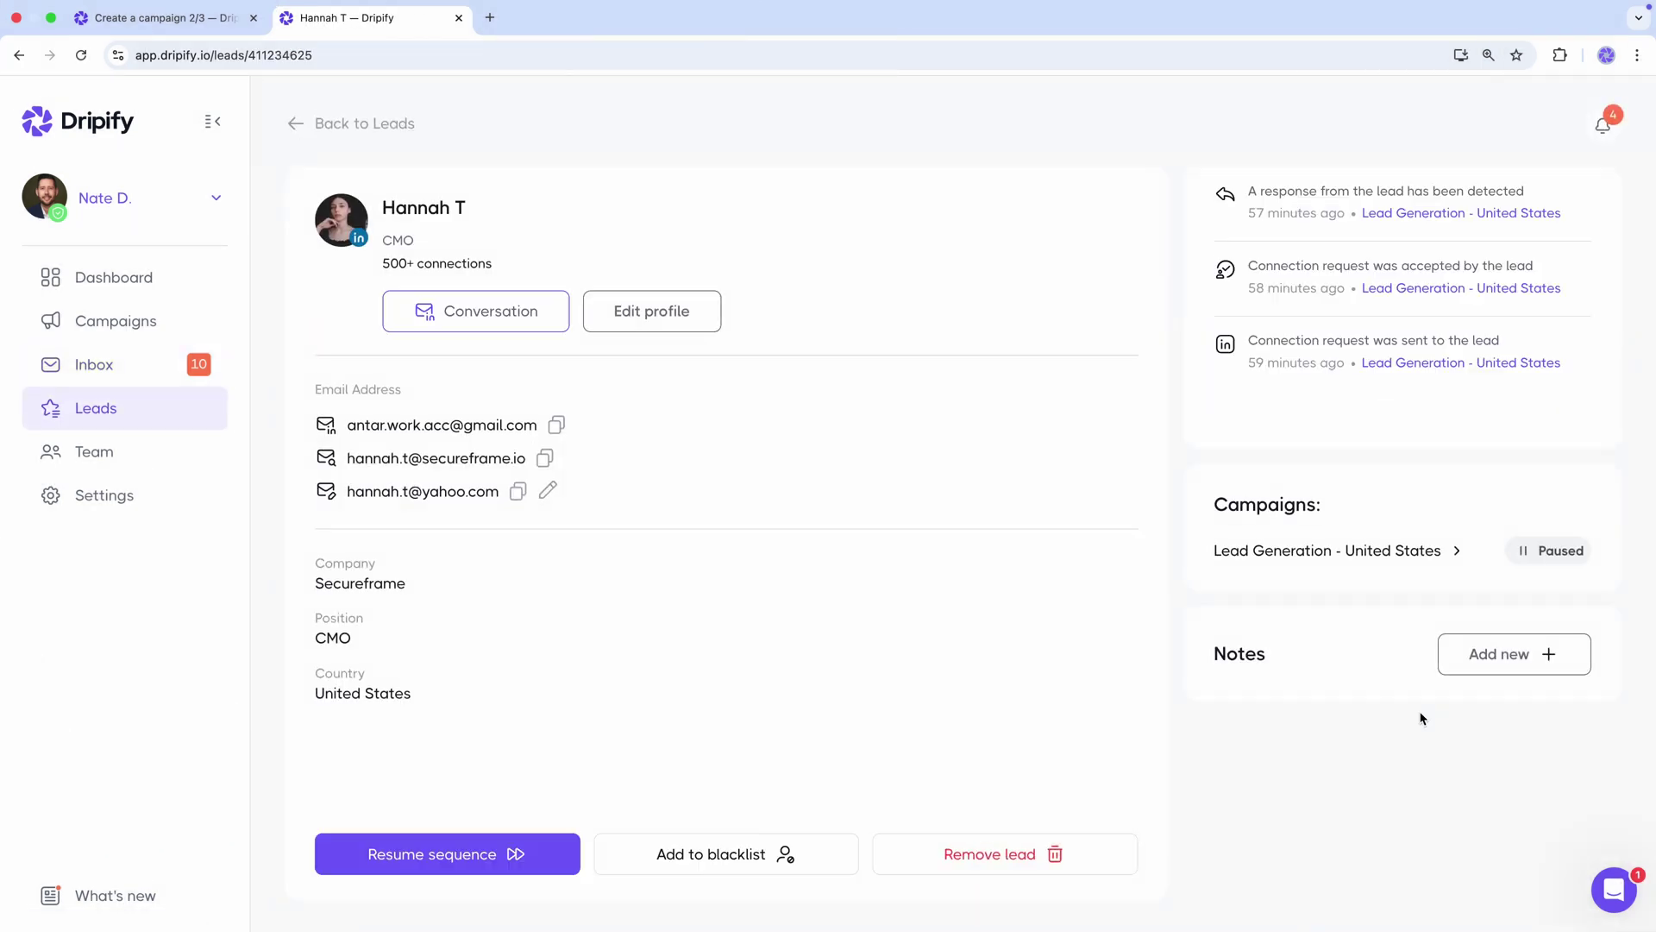
click(488, 845)
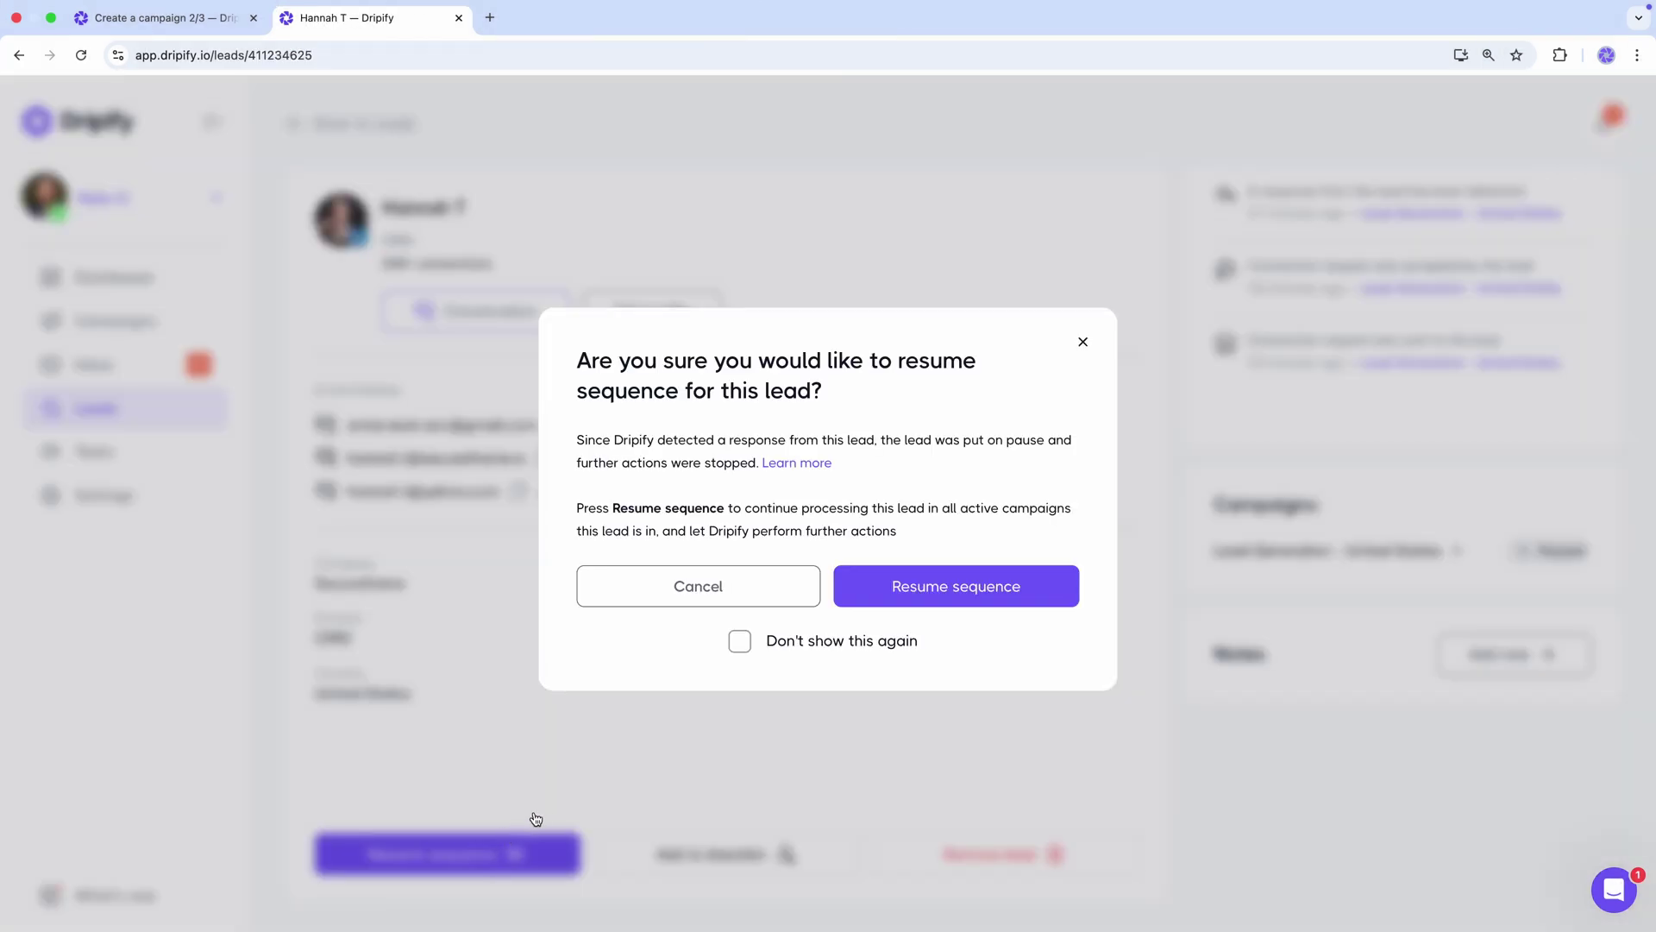
click(985, 602)
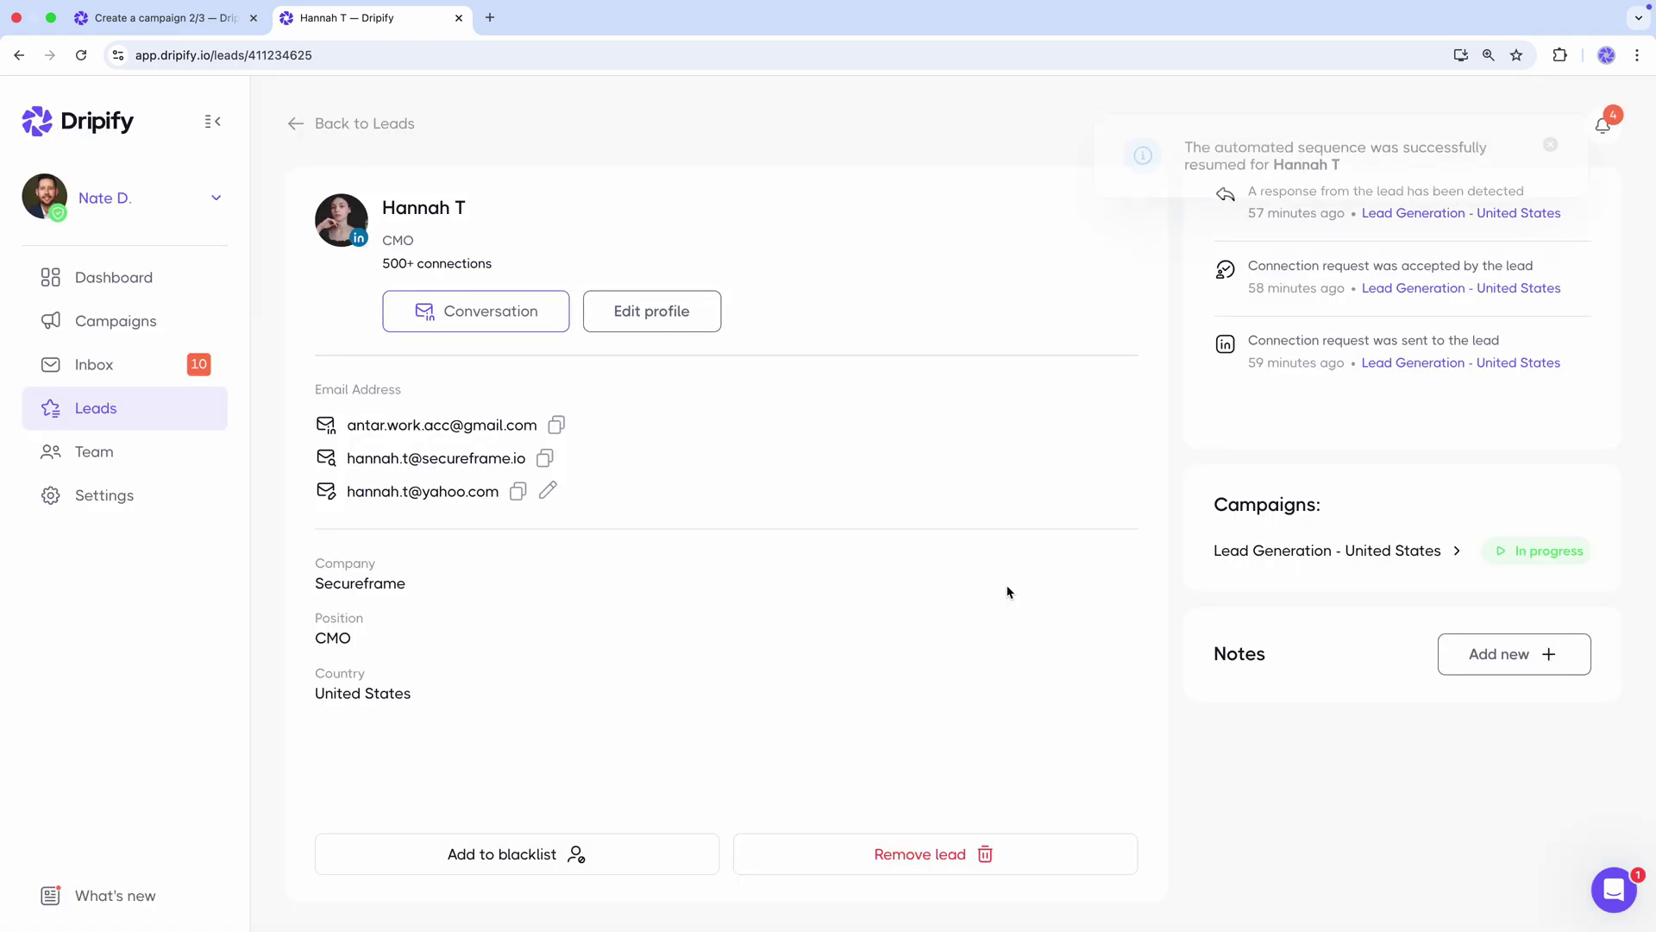